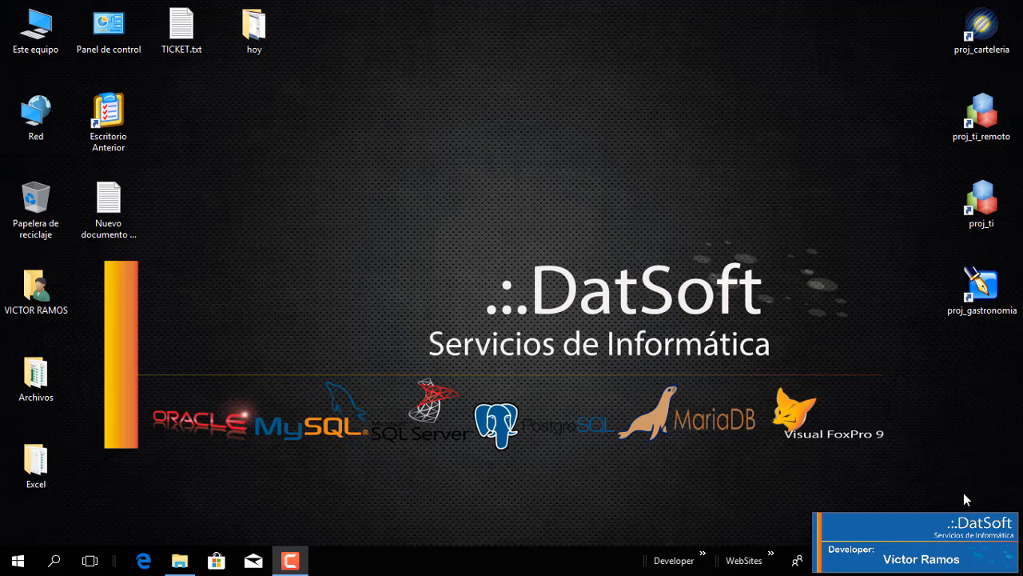
pyautogui.click(703, 557)
pyautogui.moveTo(760, 297)
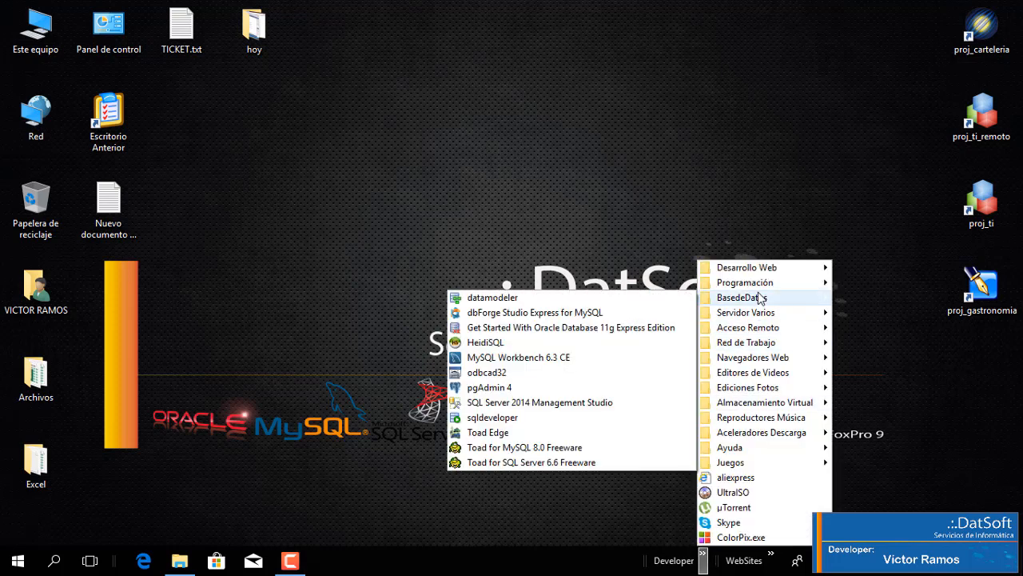
pyautogui.click(15, 565)
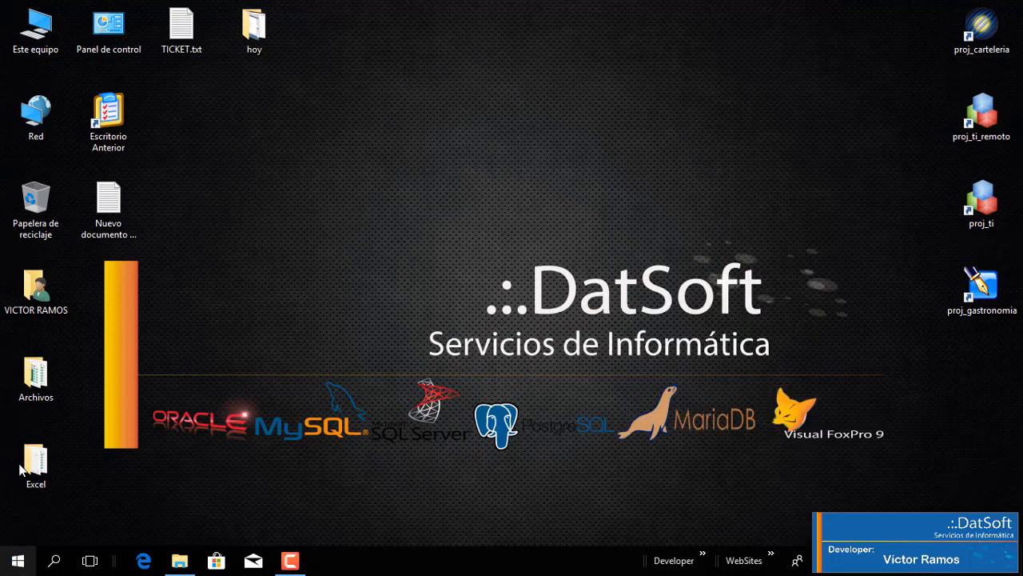
pyautogui.click(17, 560)
pyautogui.scroll(-5, 103, 315)
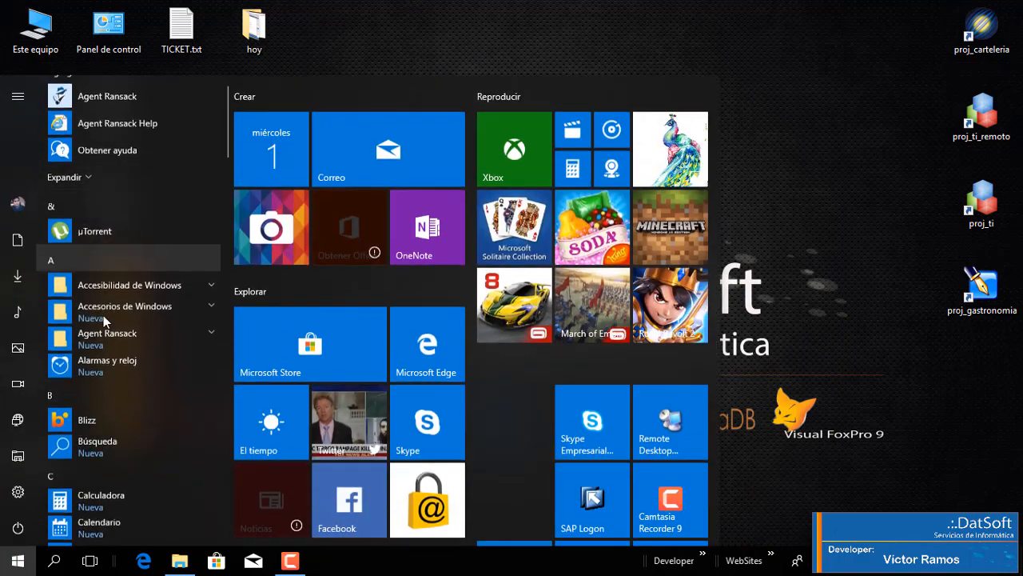
pyautogui.scroll(-10, 160, 439)
pyautogui.click(832, 236)
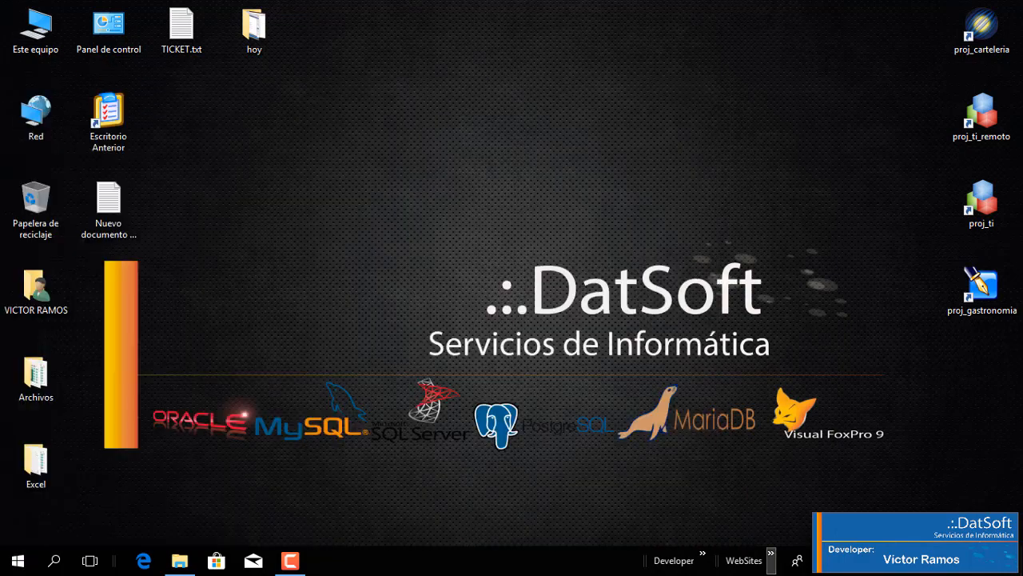
# Step: Launch MySQL Workbench 6.3 CE from the developer shortcuts for database programs
pyautogui.click(703, 559)
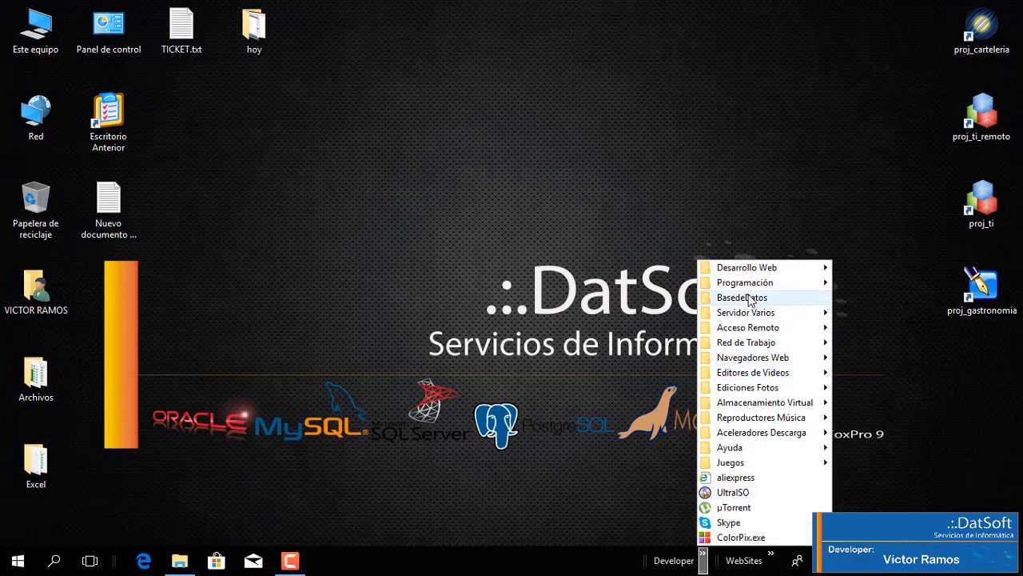
pyautogui.moveTo(725, 297)
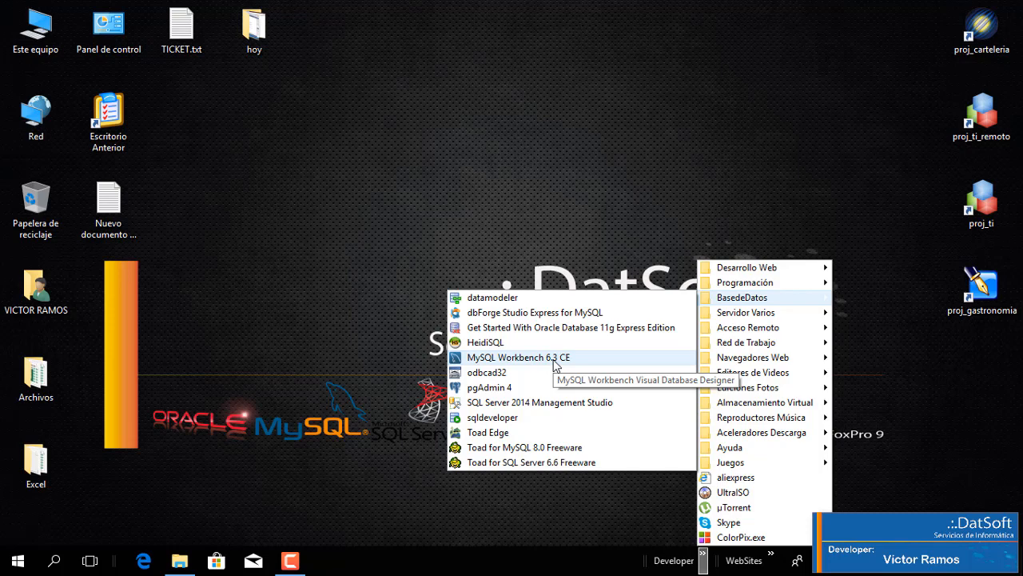
pyautogui.click(556, 363)
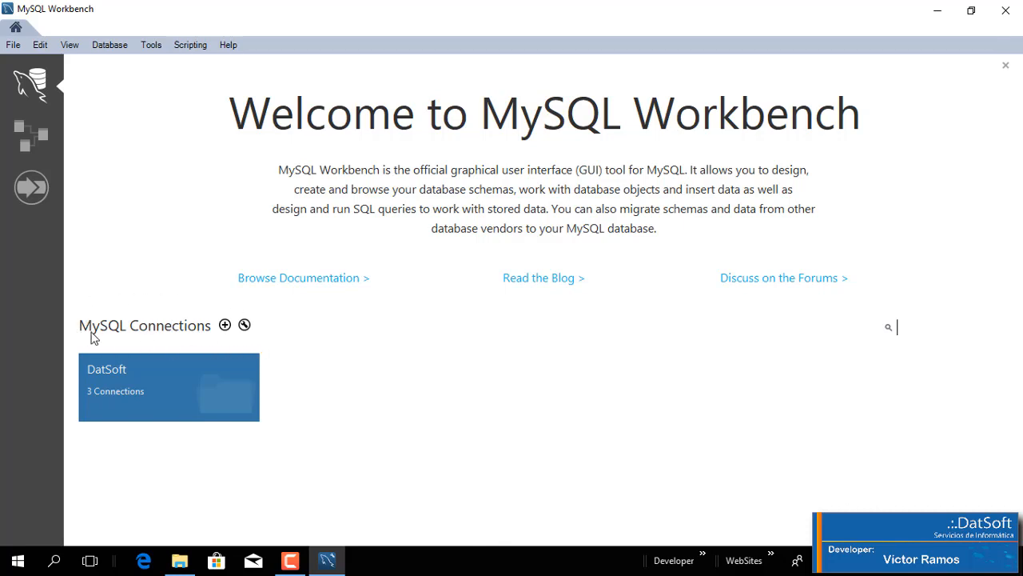
# Step: Create a new MySQL connection and name it "Server Local"
pyautogui.click(225, 325)
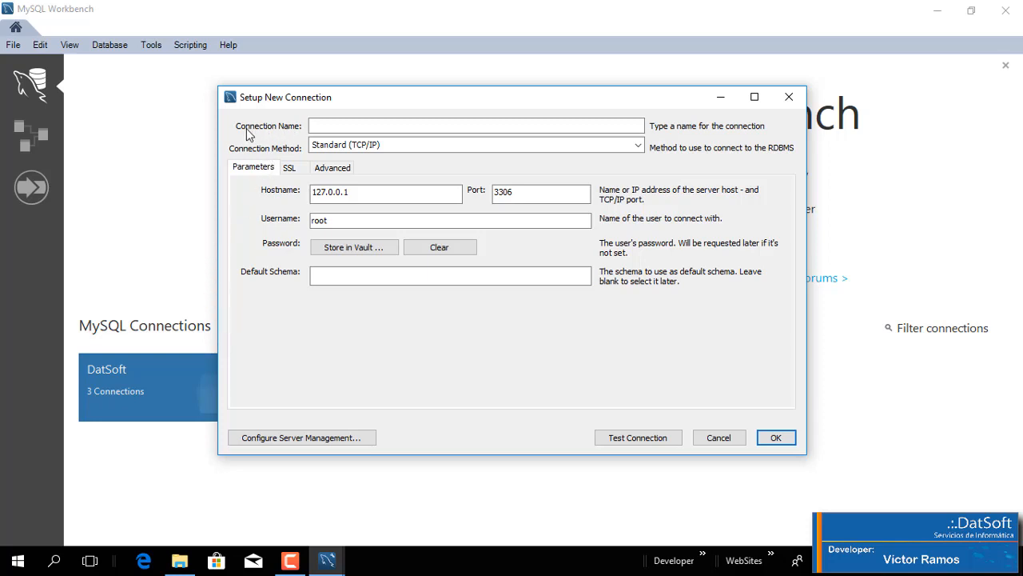
pyautogui.click(326, 126)
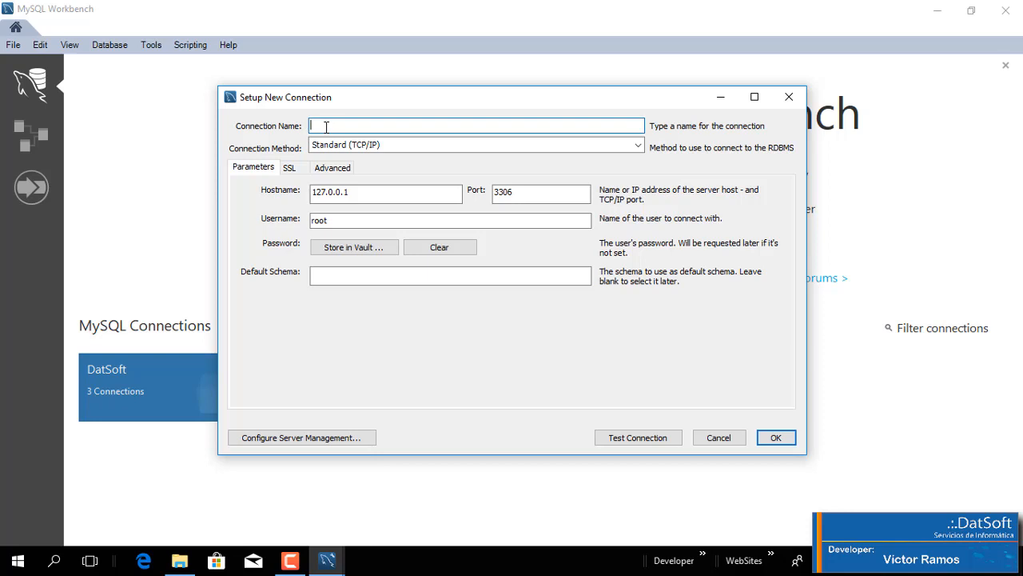
pyautogui.write('Server Local')
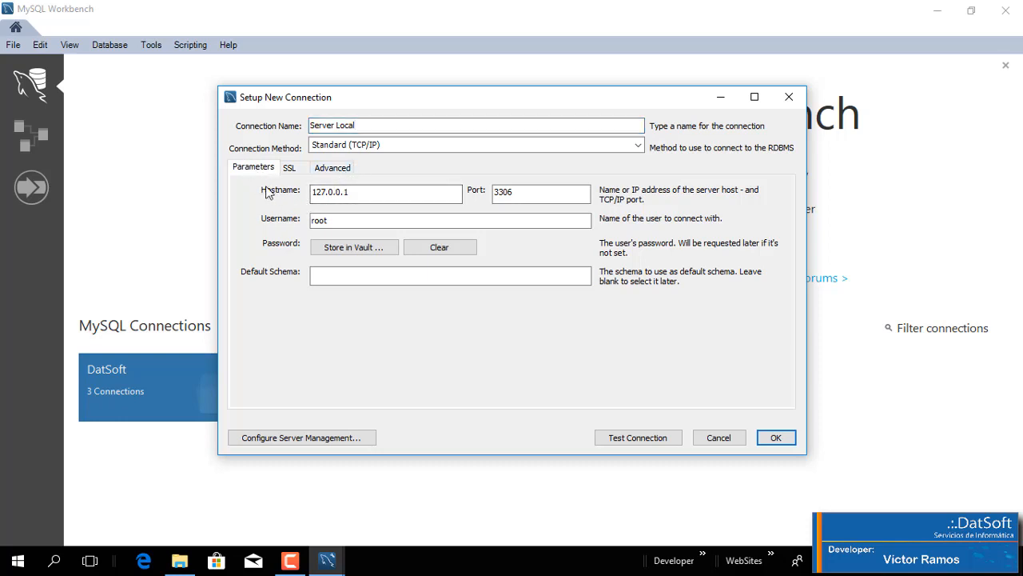
# Step: Set the hostname of the new connection to localhost
pyautogui.click(328, 194)
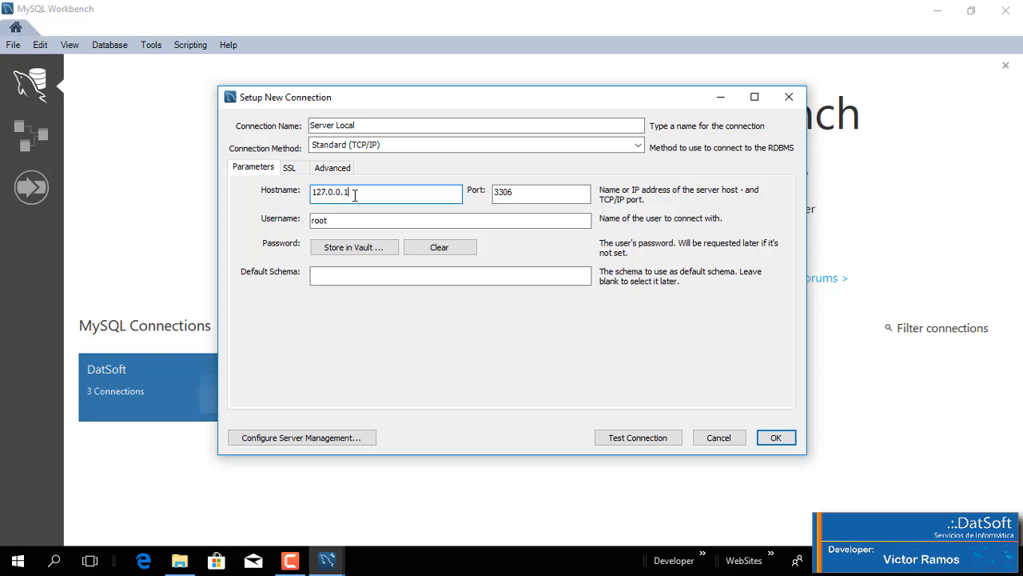
pyautogui.moveTo(361, 194); pyautogui.dragTo(286, 192)
pyautogui.press('BackSpace')
pyautogui.write('localhost')
pyautogui.moveTo(404, 194); pyautogui.dragTo(247, 189)
pyautogui.hotkey('ctrl', 'z')
pyautogui.write('lock')
pyautogui.press('BackSpace')
pyautogui.write('alhost')
# Step: Store the root user's password in the vault for the connection on port 3306
pyautogui.click(539, 194)
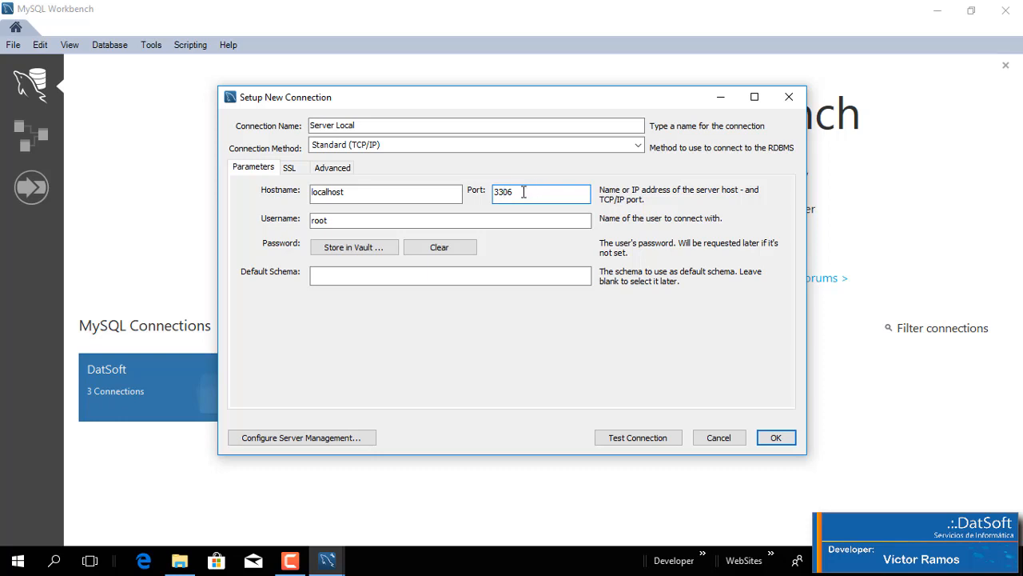
pyautogui.moveTo(524, 191); pyautogui.dragTo(456, 195)
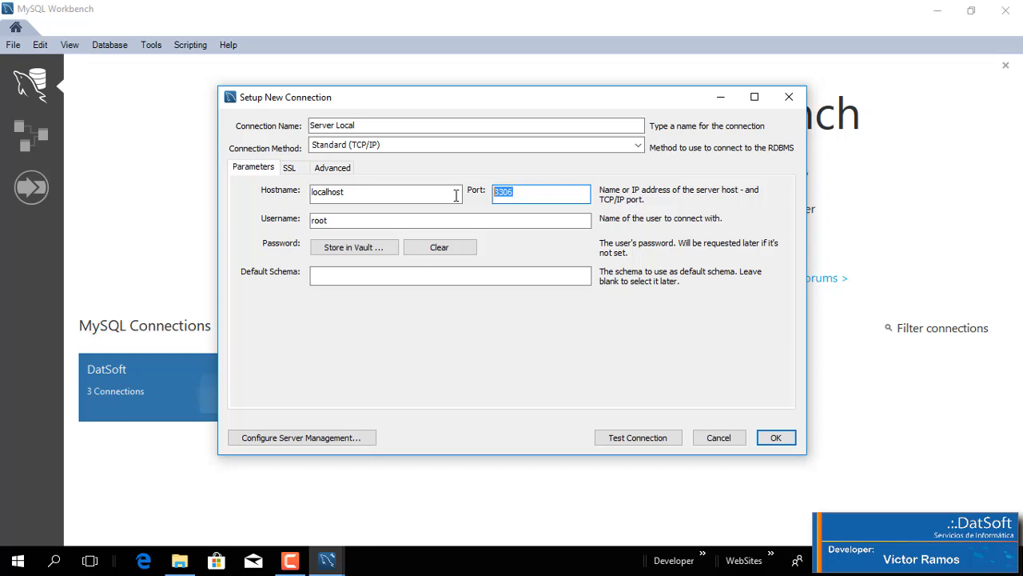
pyautogui.click(372, 226)
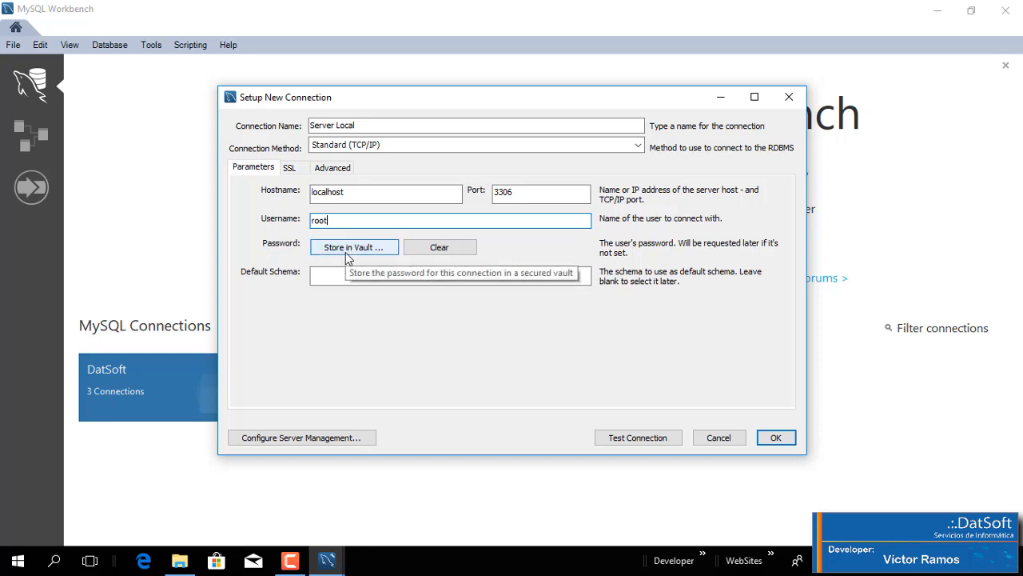
pyautogui.click(348, 249)
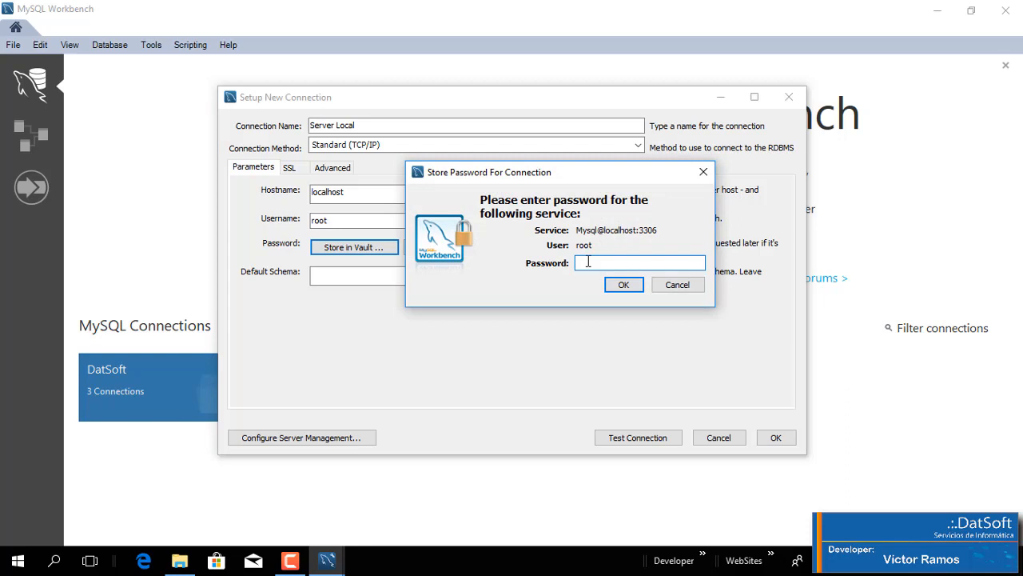
pyautogui.write('***********')
pyautogui.click(625, 288)
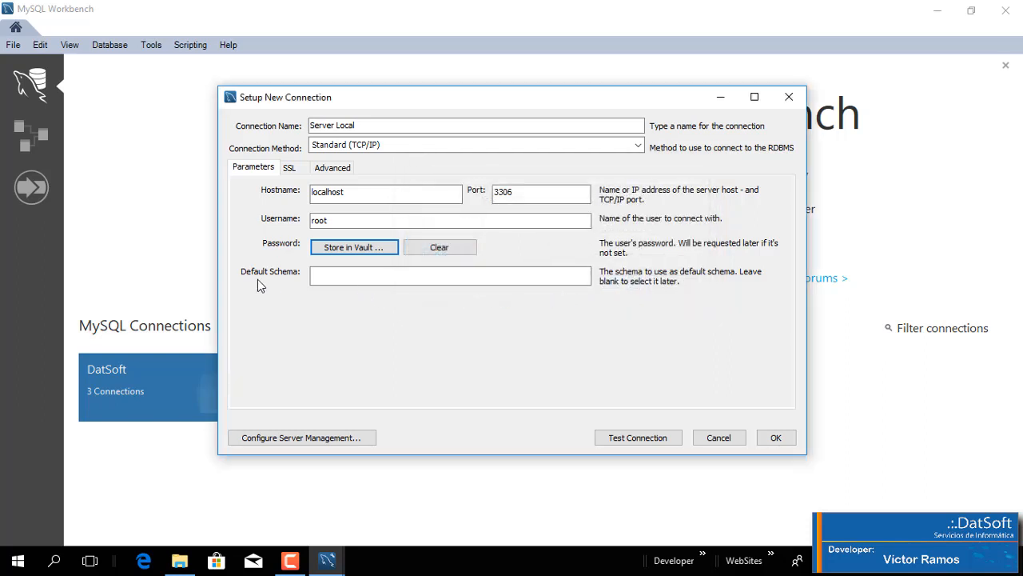
# Step: Test the new connection with the entered parameters and save it
pyautogui.click(331, 278)
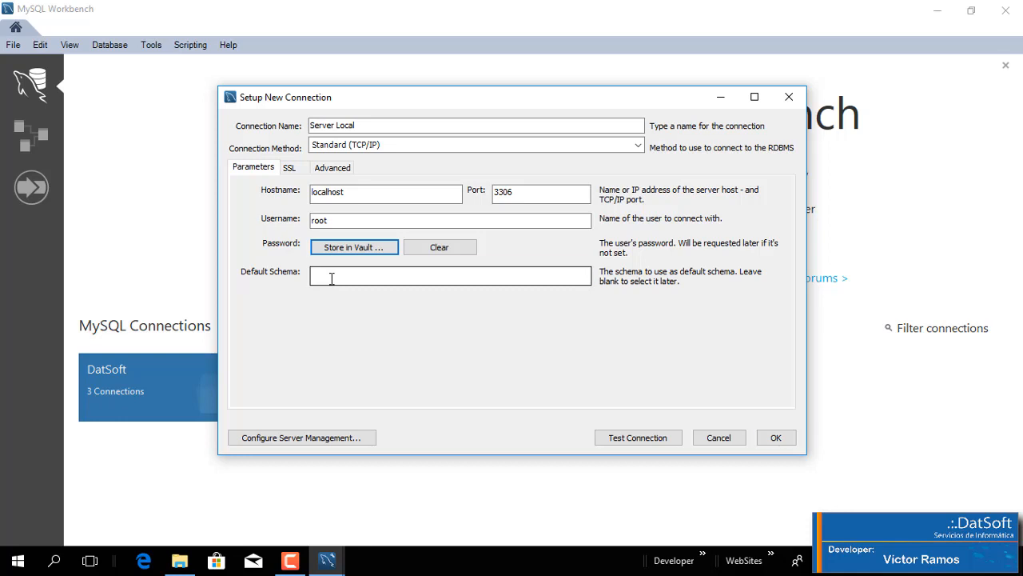
pyautogui.click(331, 277)
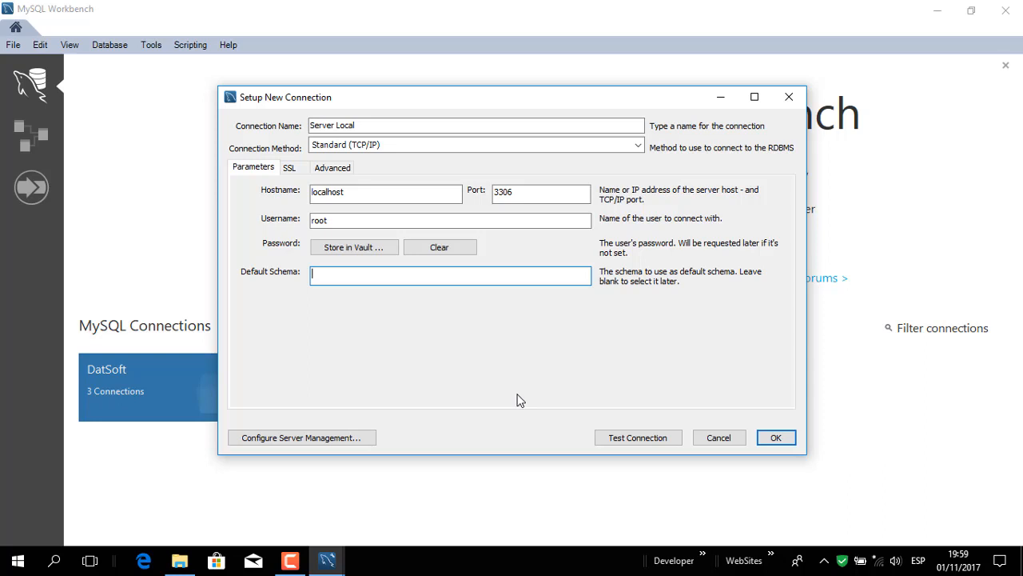
pyautogui.click(624, 441)
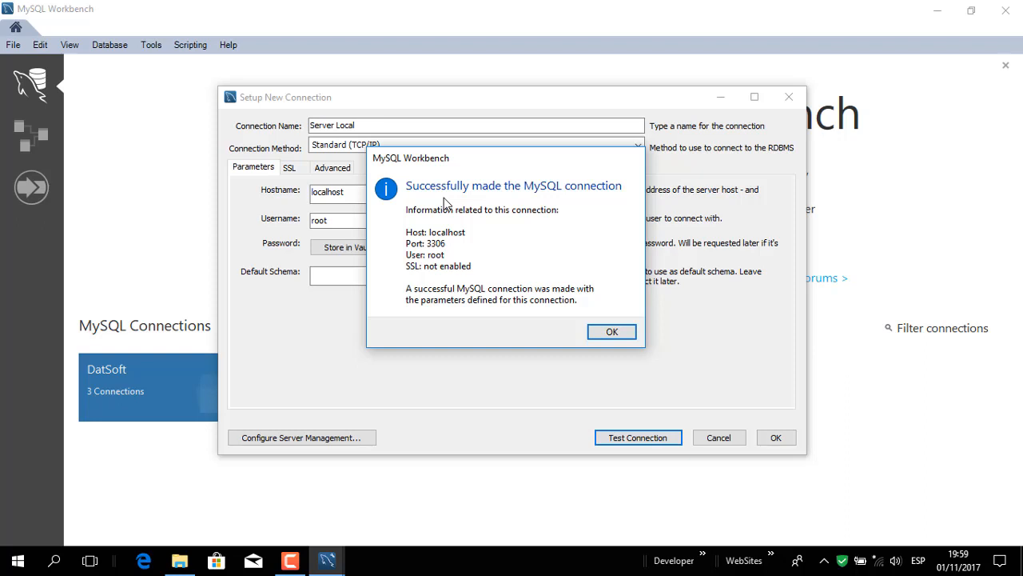
pyautogui.click(598, 330)
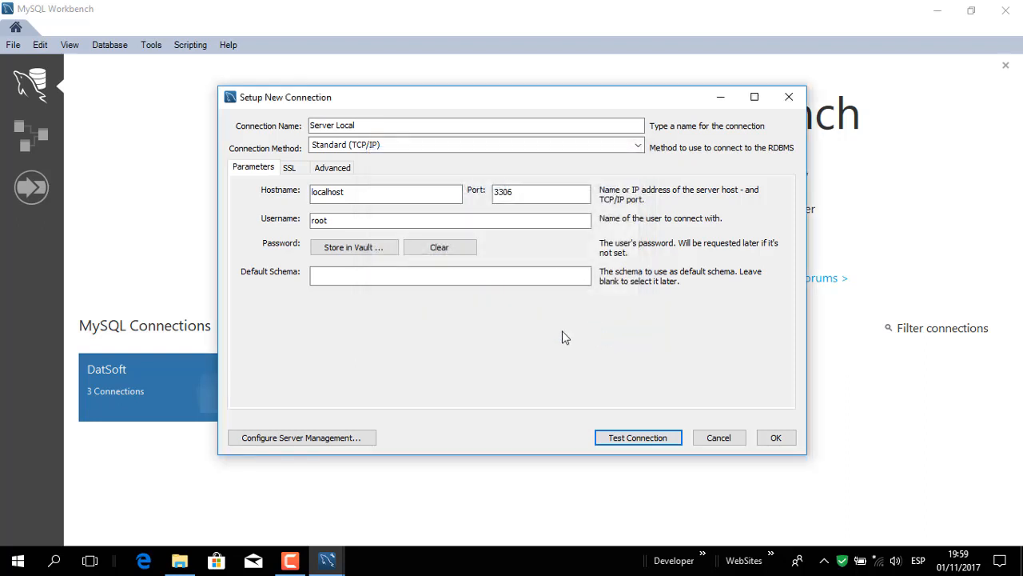
pyautogui.click(776, 440)
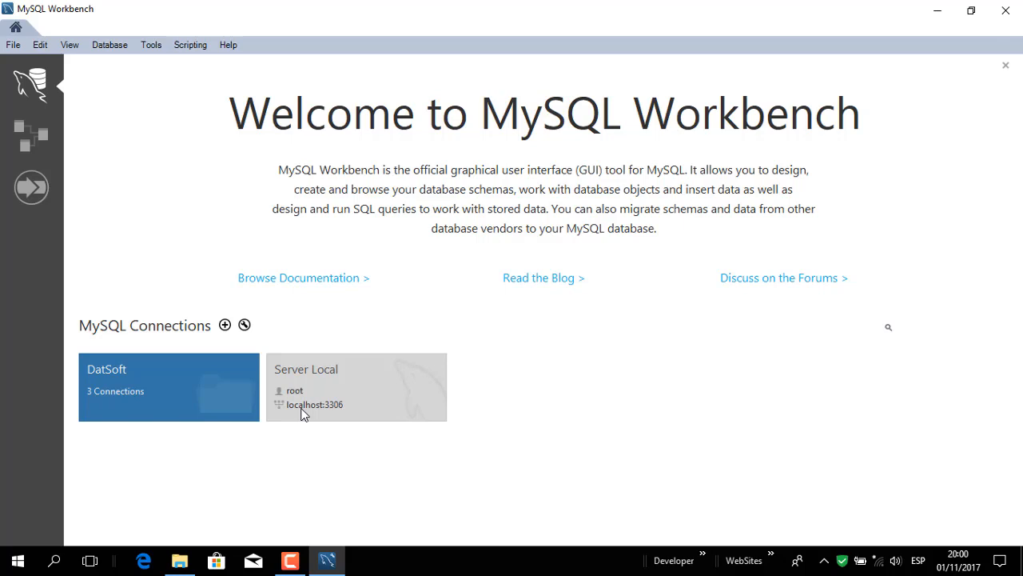
# Step: Open the Server Local connection and look through its sakila, sys and world schemas
pyautogui.click(348, 390)
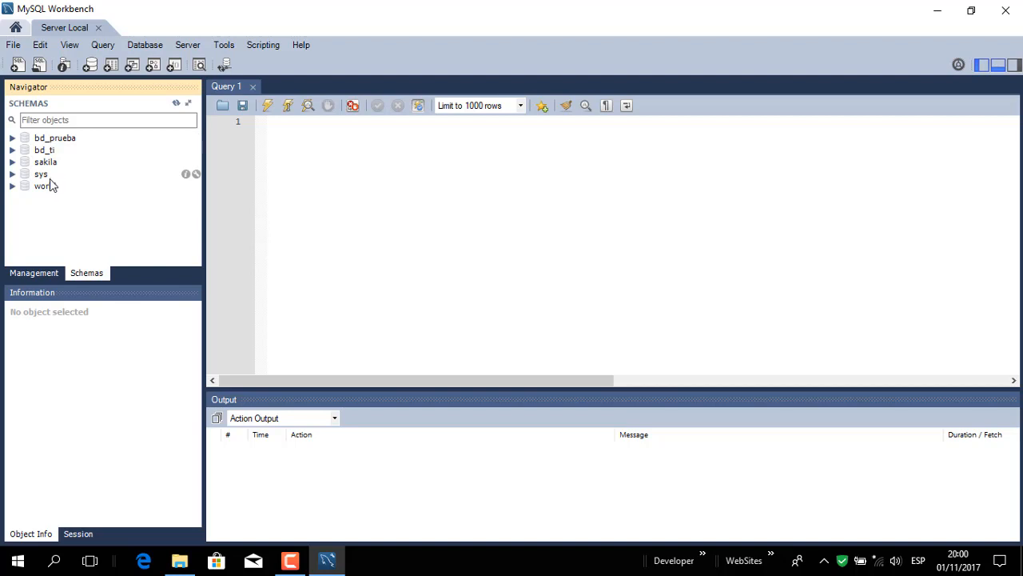
pyautogui.click(41, 164)
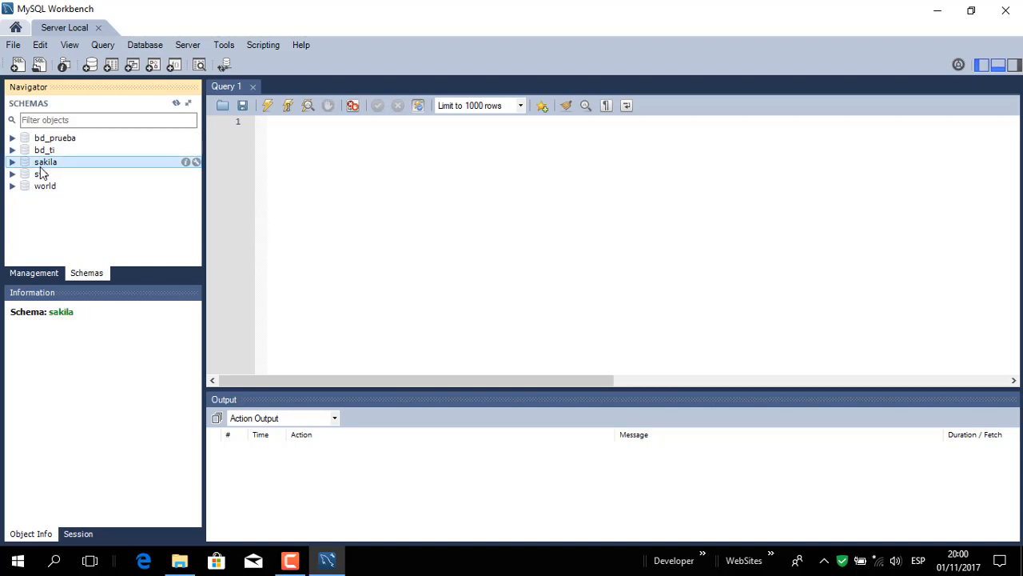
pyautogui.click(40, 175)
pyautogui.click(46, 189)
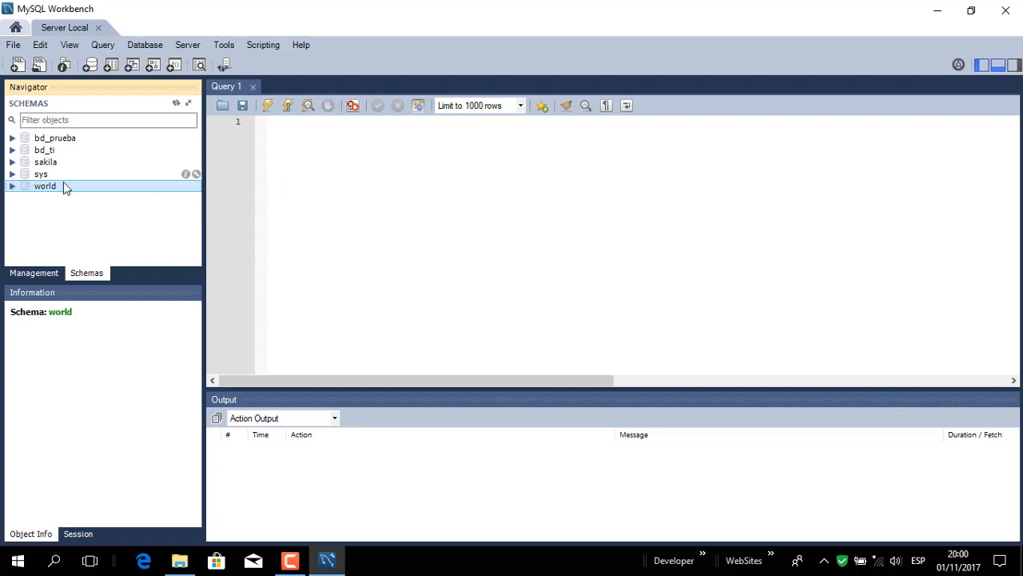
pyautogui.click(335, 213)
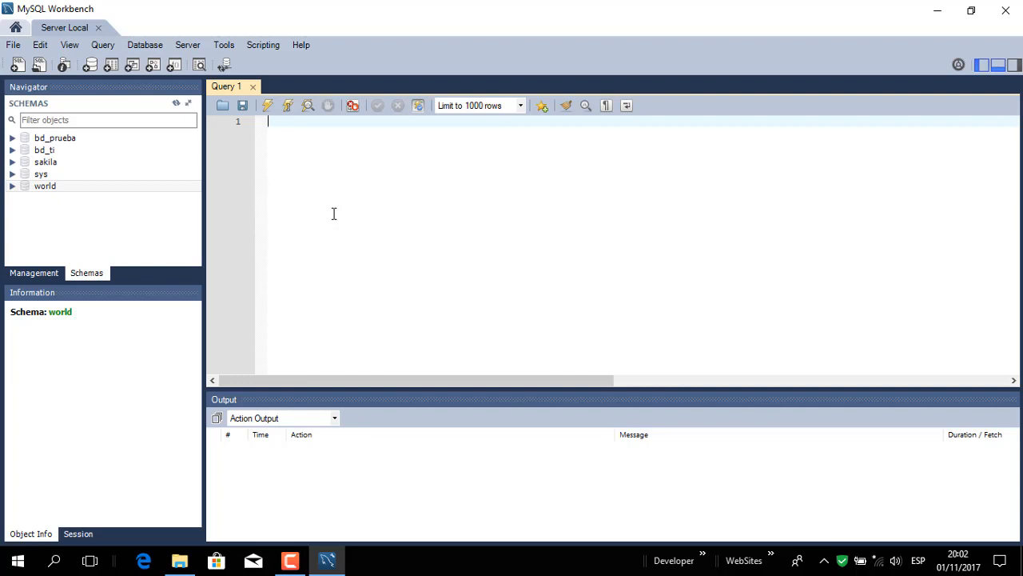
# Step: Open the Users and Privileges administration page for the server
pyautogui.click(91, 276)
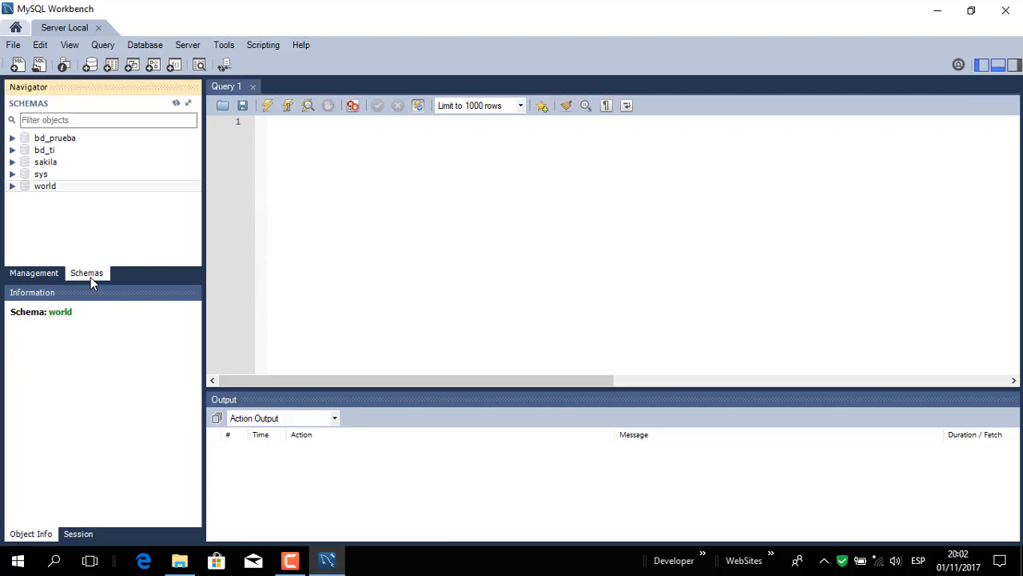
pyautogui.click(29, 273)
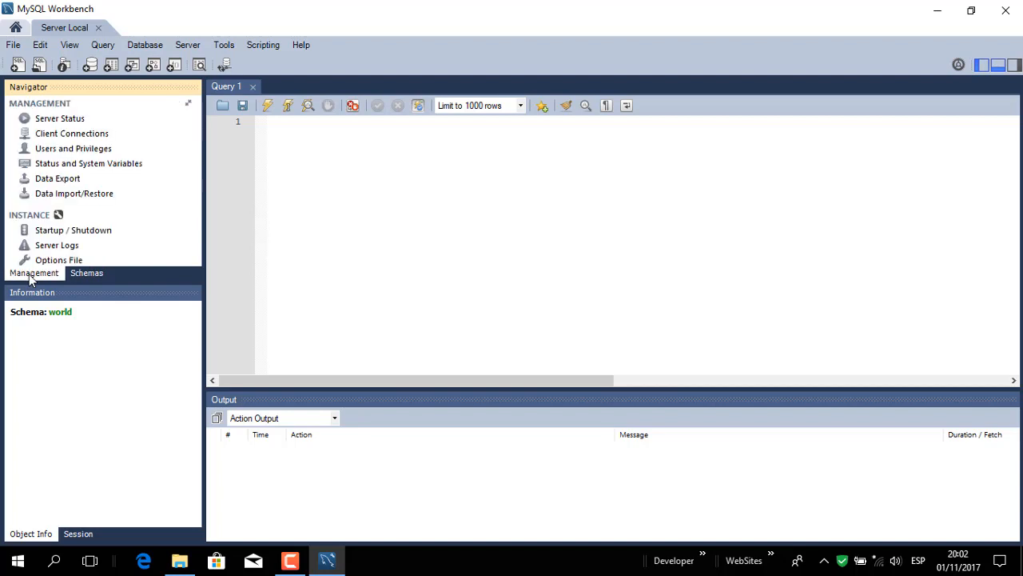
pyautogui.click(76, 152)
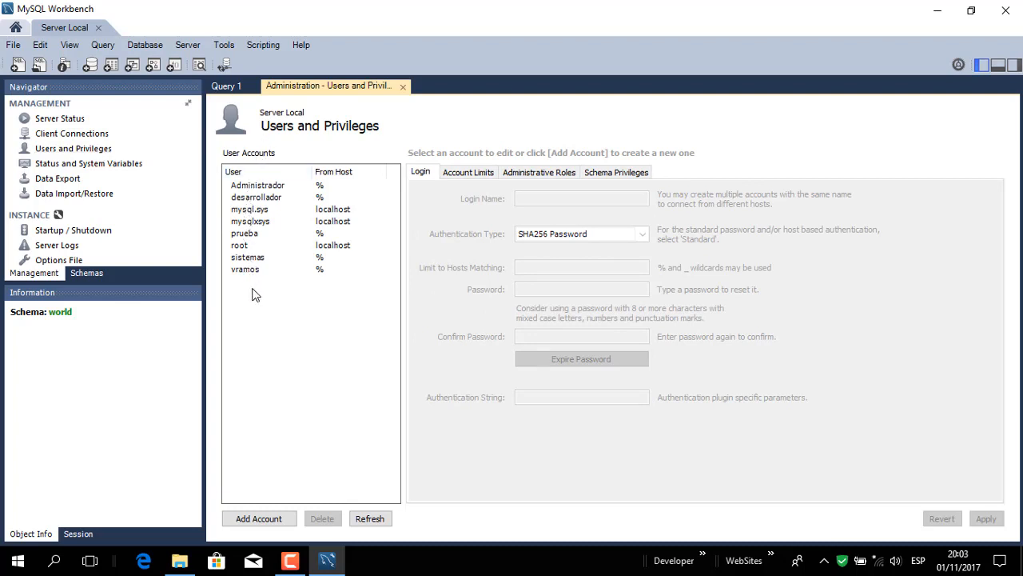
# Step: Examine the login name, authentication type and allowed hosts of the existing user accounts
pyautogui.click(242, 247)
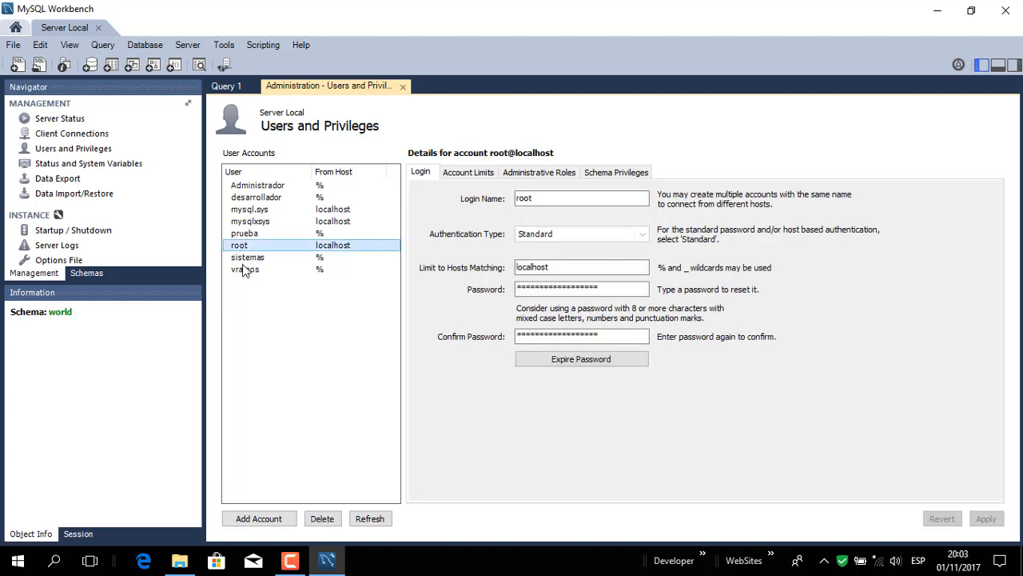
pyautogui.click(257, 224)
pyautogui.click(256, 210)
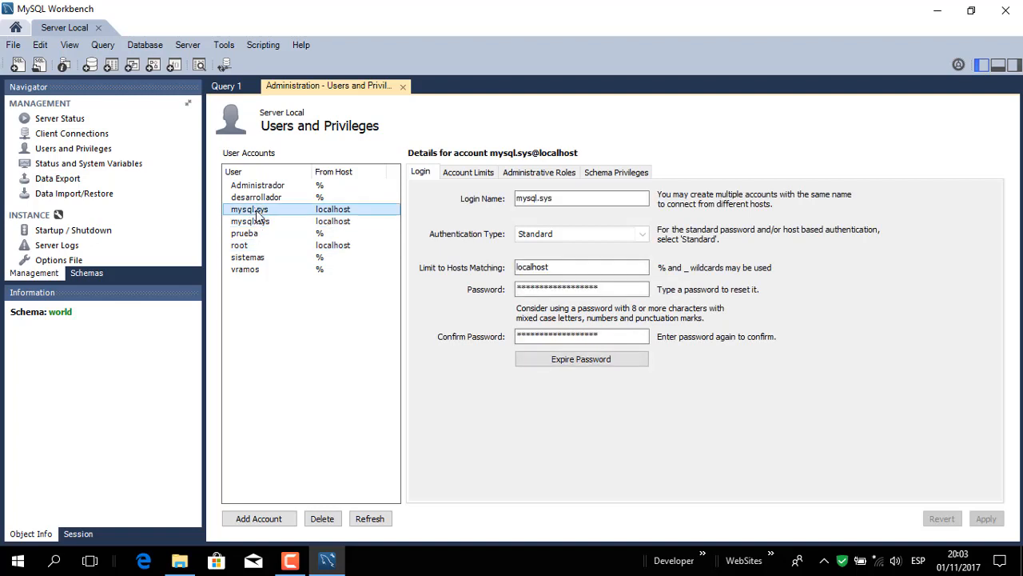
pyautogui.click(253, 270)
pyautogui.click(251, 260)
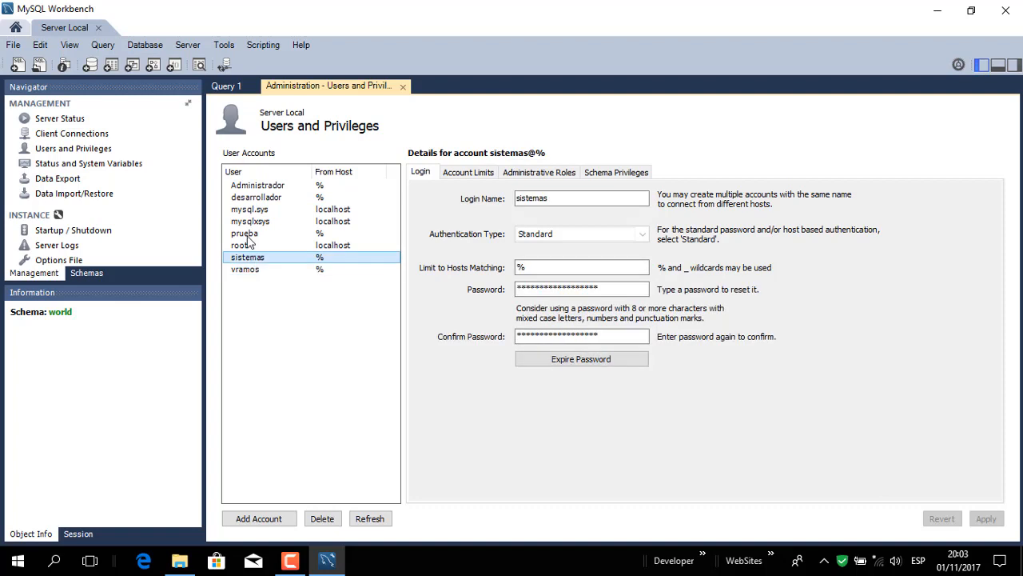
pyautogui.click(251, 236)
pyautogui.click(262, 200)
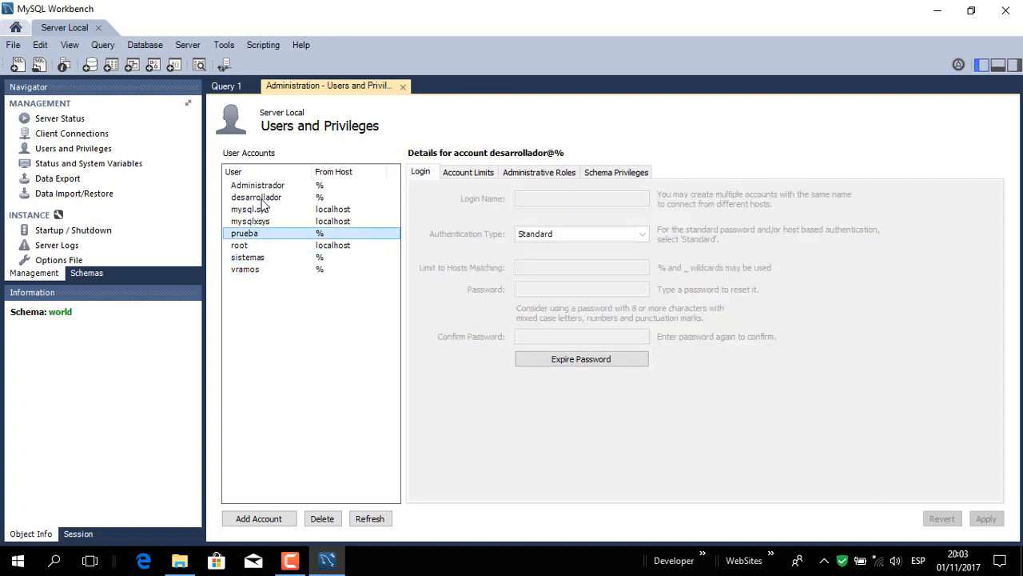
pyautogui.click(268, 189)
pyautogui.click(246, 236)
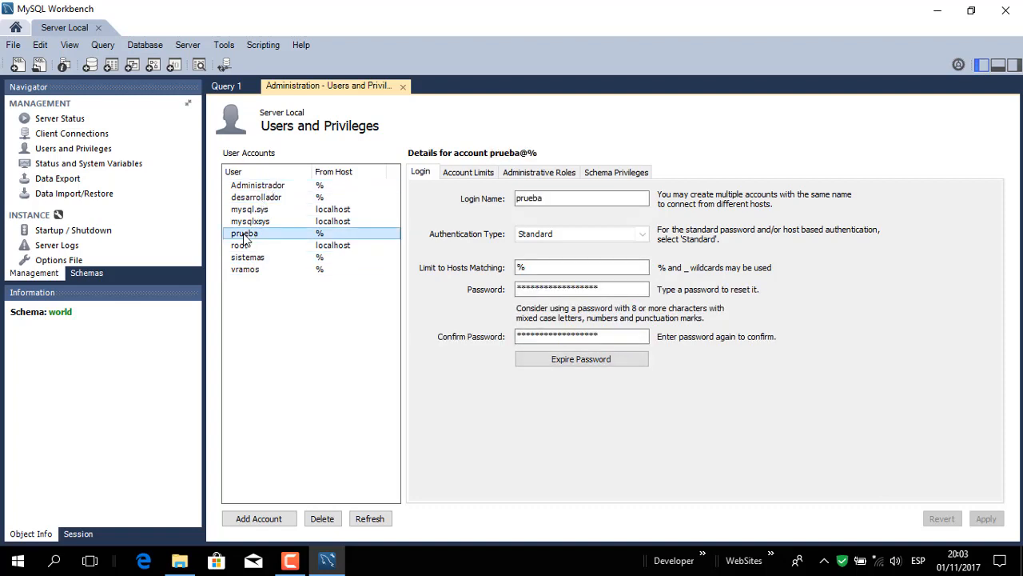
pyautogui.click(251, 272)
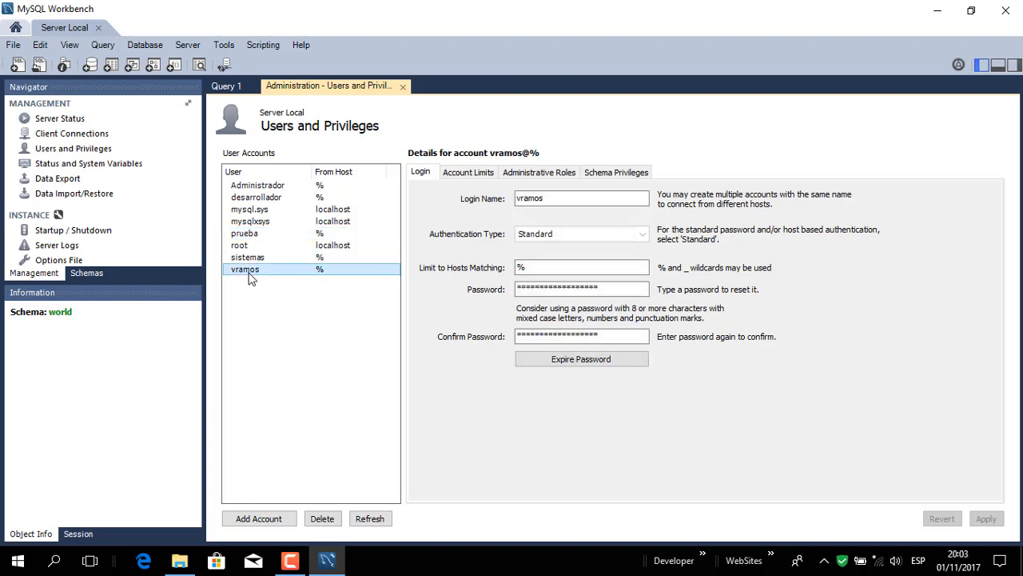
pyautogui.click(292, 332)
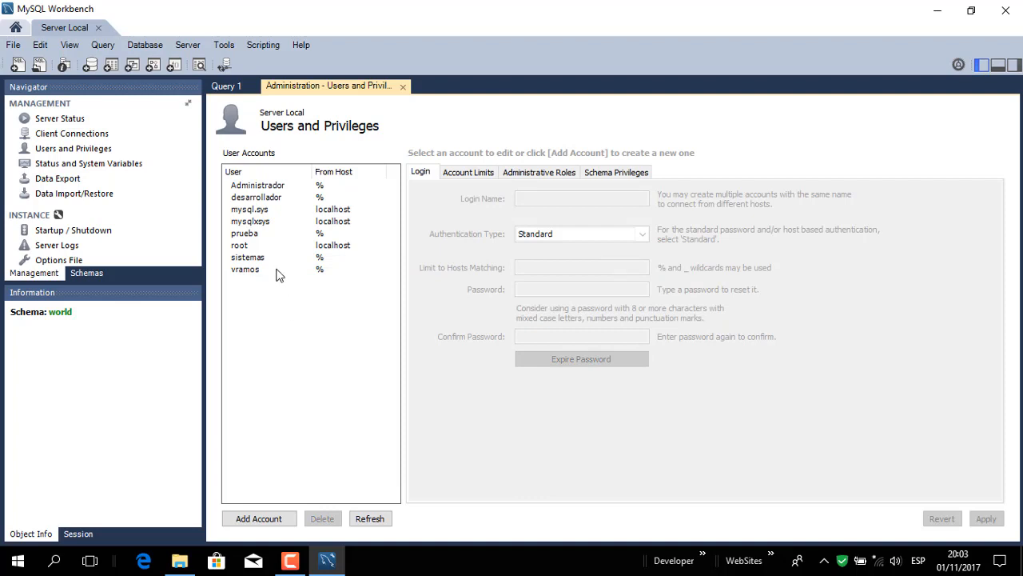
# Step: Review the login details of the root account
pyautogui.click(261, 247)
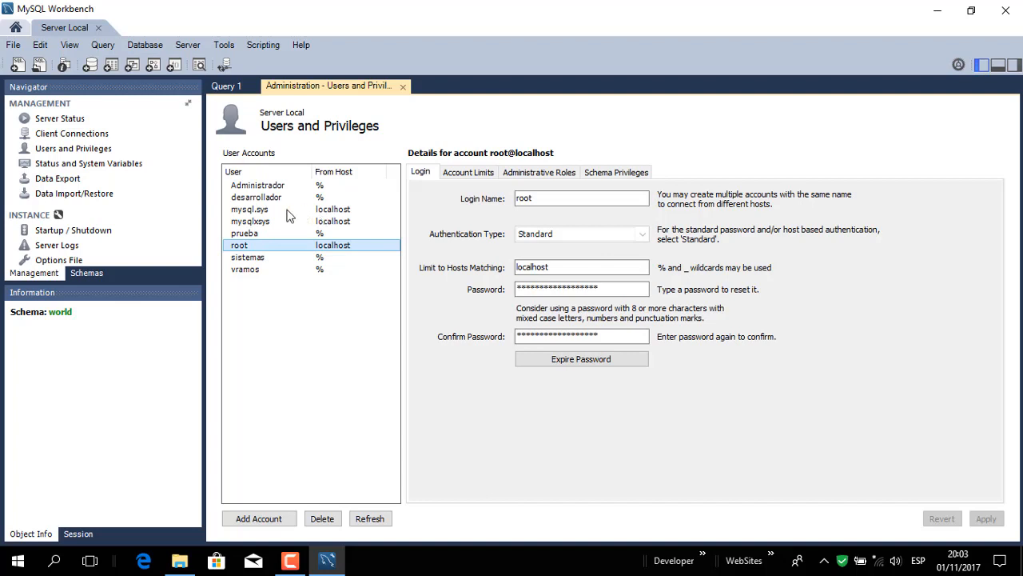
pyautogui.click(322, 350)
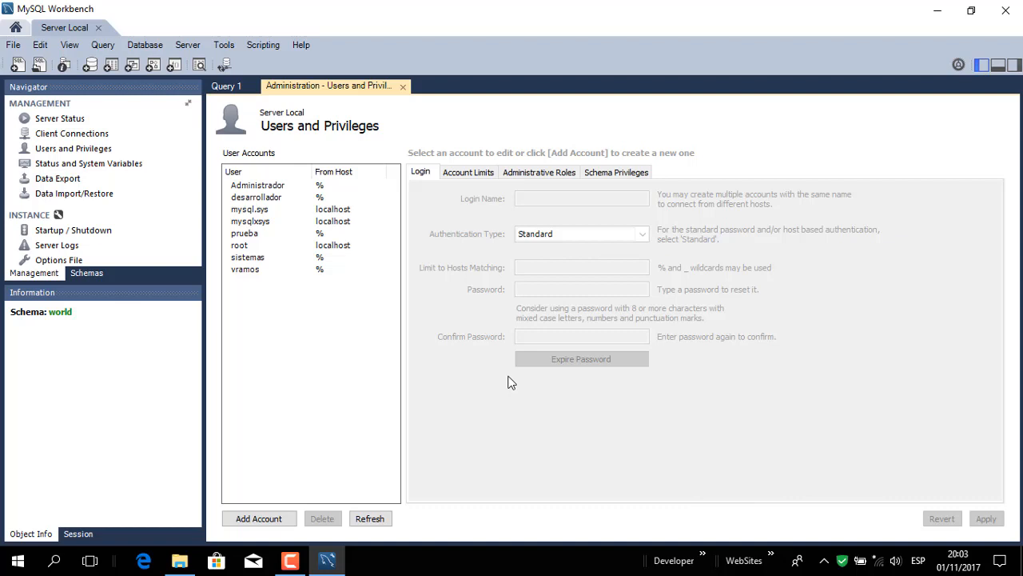
# Step: Add a new user account and replace the default login name with the user's first name
pyautogui.click(253, 521)
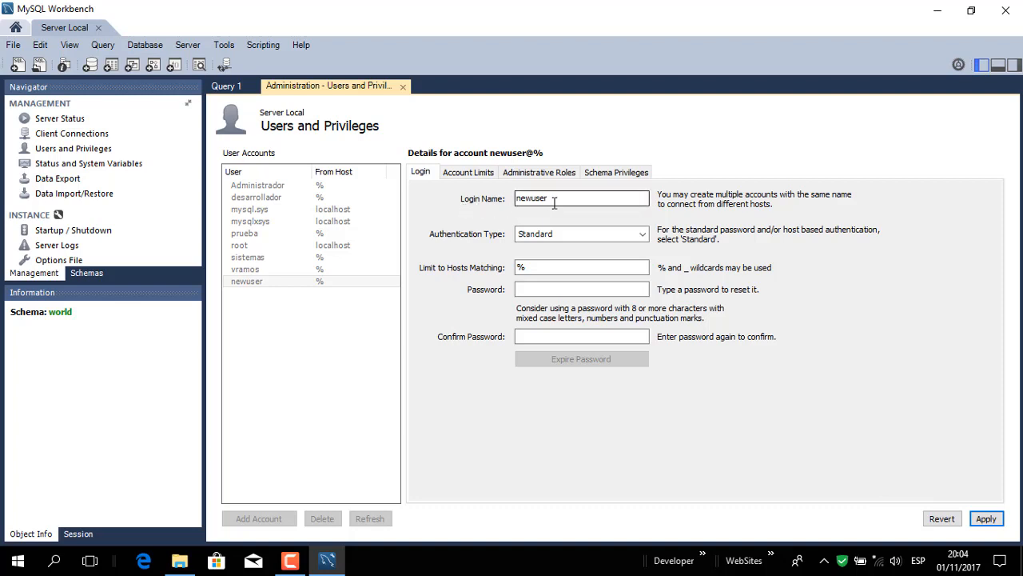
pyautogui.moveTo(560, 199); pyautogui.dragTo(494, 198)
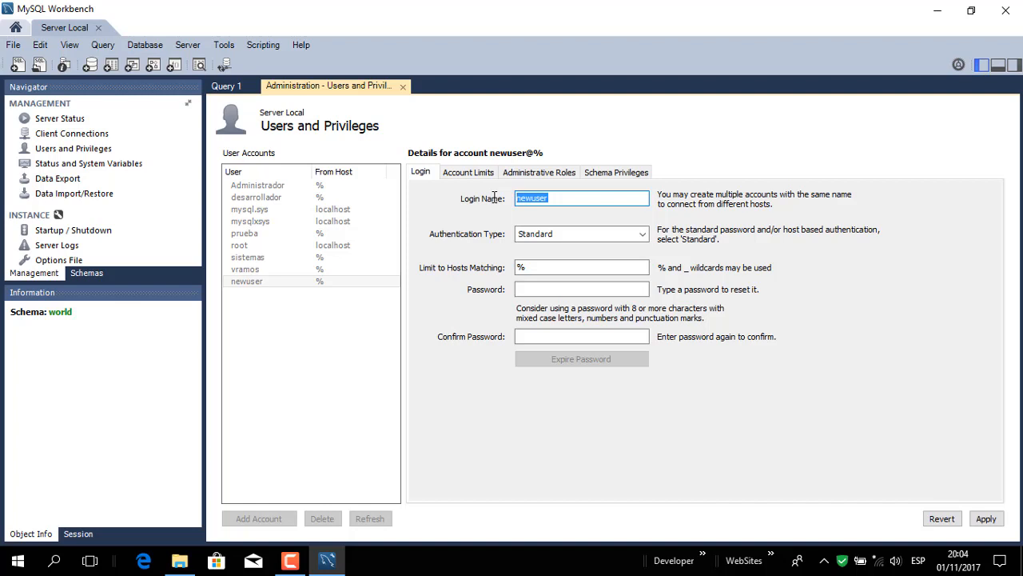
pyautogui.write('con')
pyautogui.press('BackSpace')
pyautogui.press('BackSpace')
pyautogui.press('BackSpace')
pyautogui.write('victor')
# Step: Try localhost as the new account's allowed host, and restore the % wildcard
pyautogui.click(534, 267)
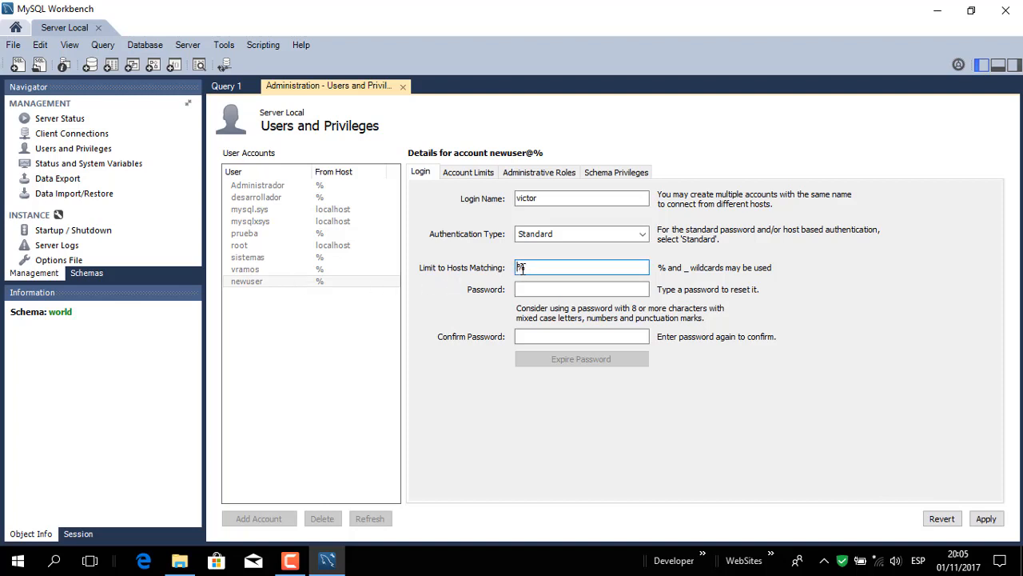
pyautogui.moveTo(518, 268); pyautogui.dragTo(507, 269)
pyautogui.press('BackSpace')
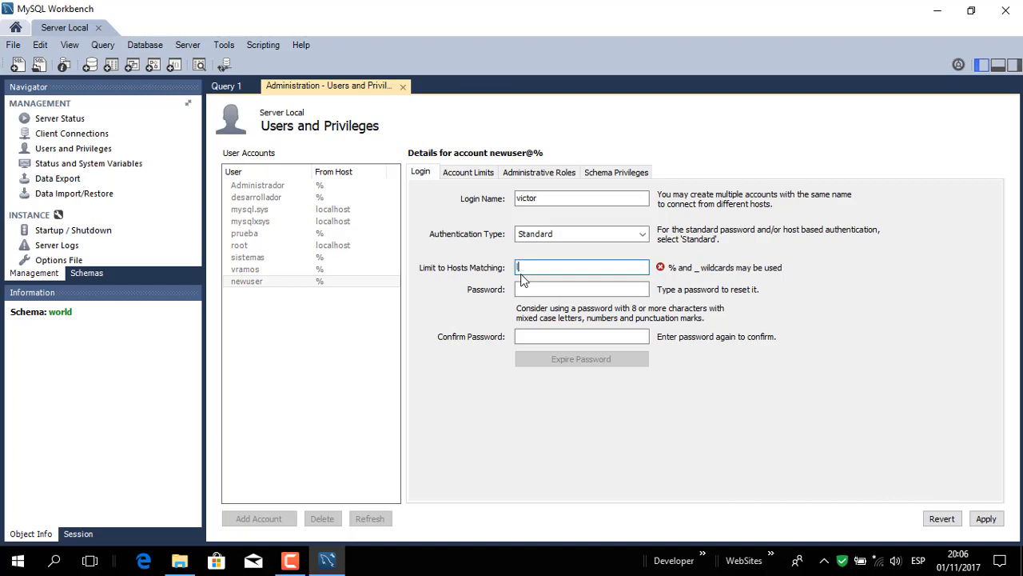
pyautogui.write('localhost')
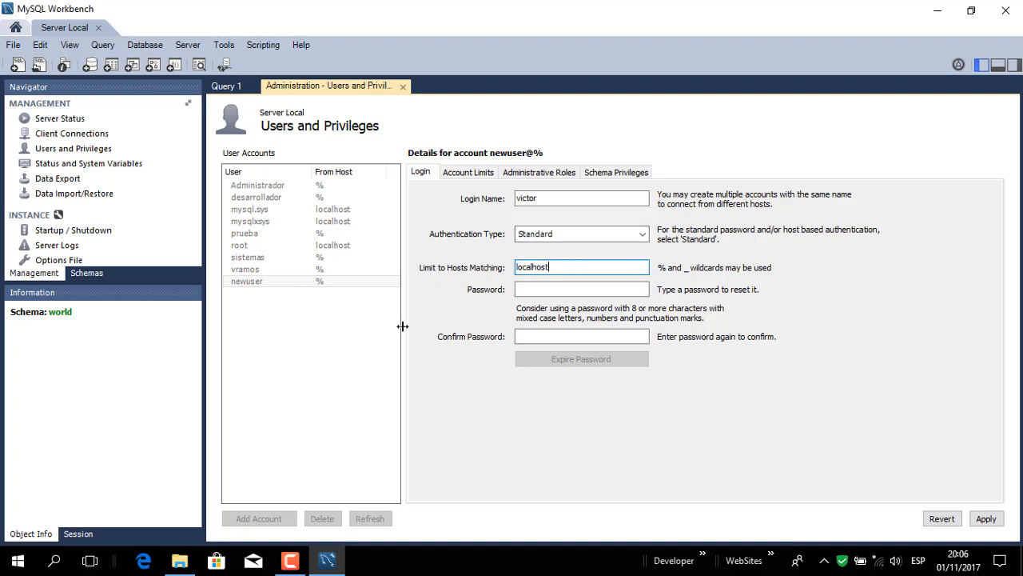
pyautogui.moveTo(571, 271); pyautogui.dragTo(469, 274)
pyautogui.write('%')
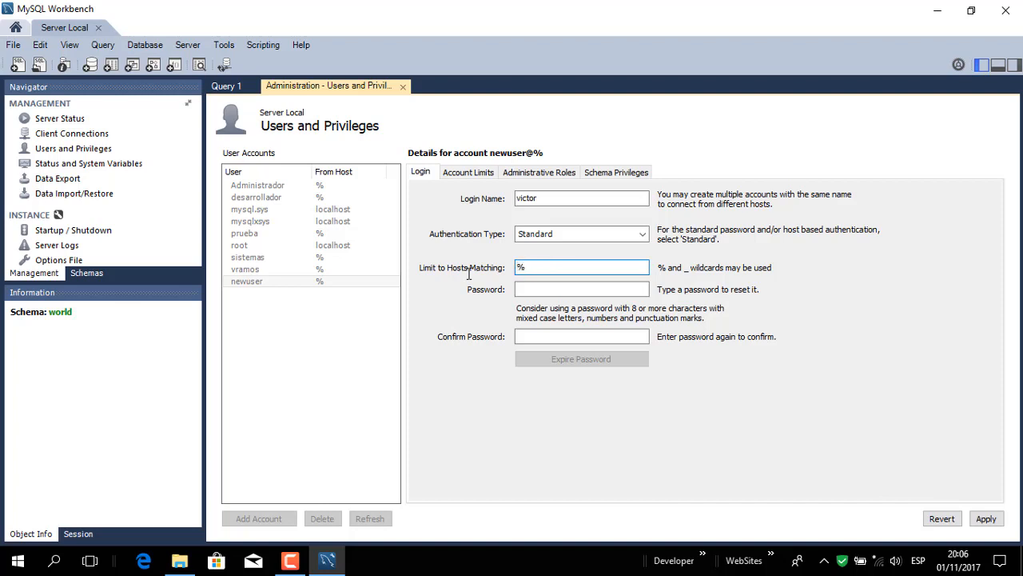
# Step: Enter the new account's password and repeat it in the confirmation field
pyautogui.click(552, 289)
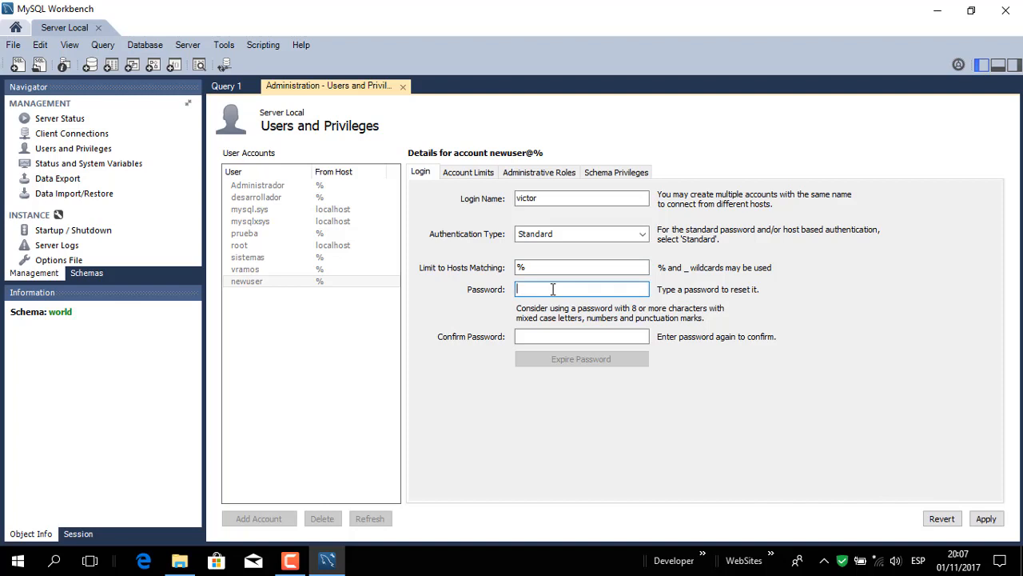
pyautogui.write('1234567890')
pyautogui.click(550, 336)
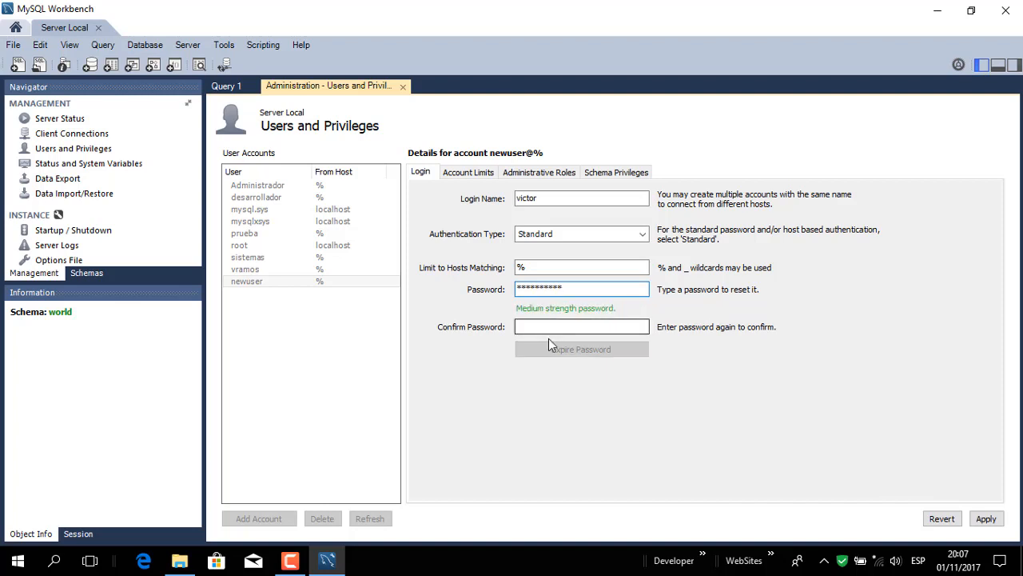
pyautogui.write('12345678')
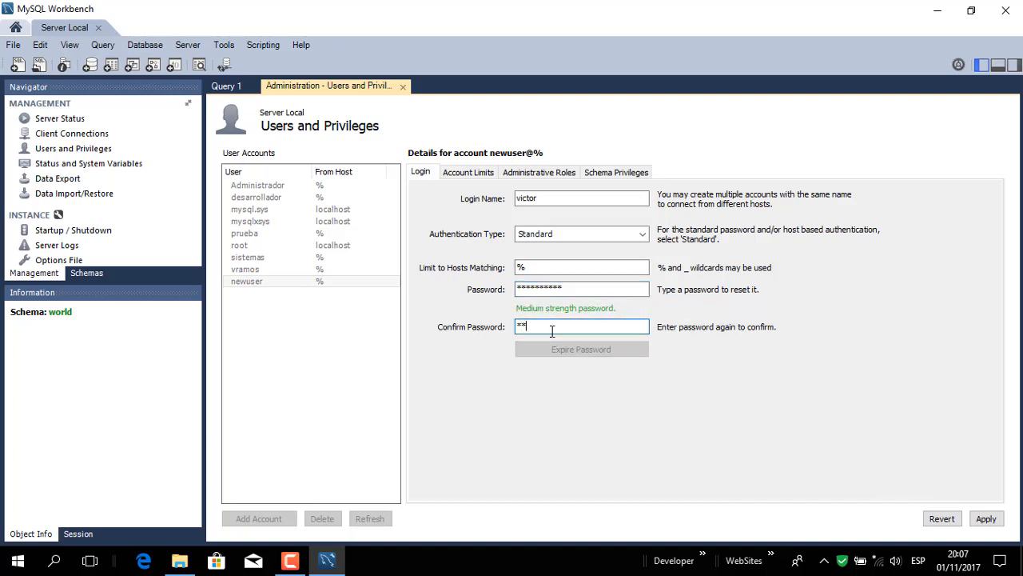
pyautogui.write('90')
# Step: Grant the new account the DBA administrative role with all the global privileges it includes
pyautogui.click(458, 175)
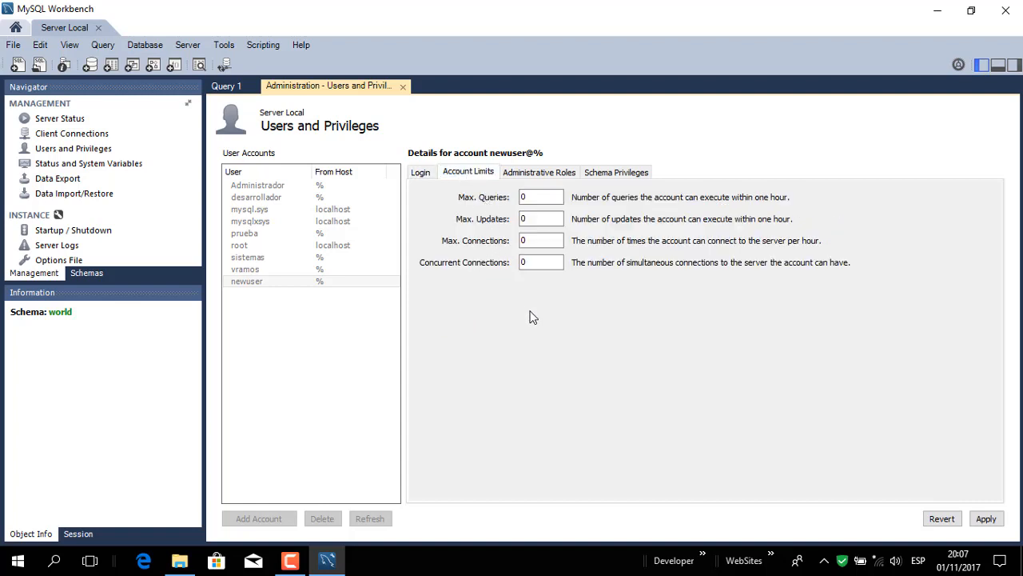
pyautogui.click(518, 175)
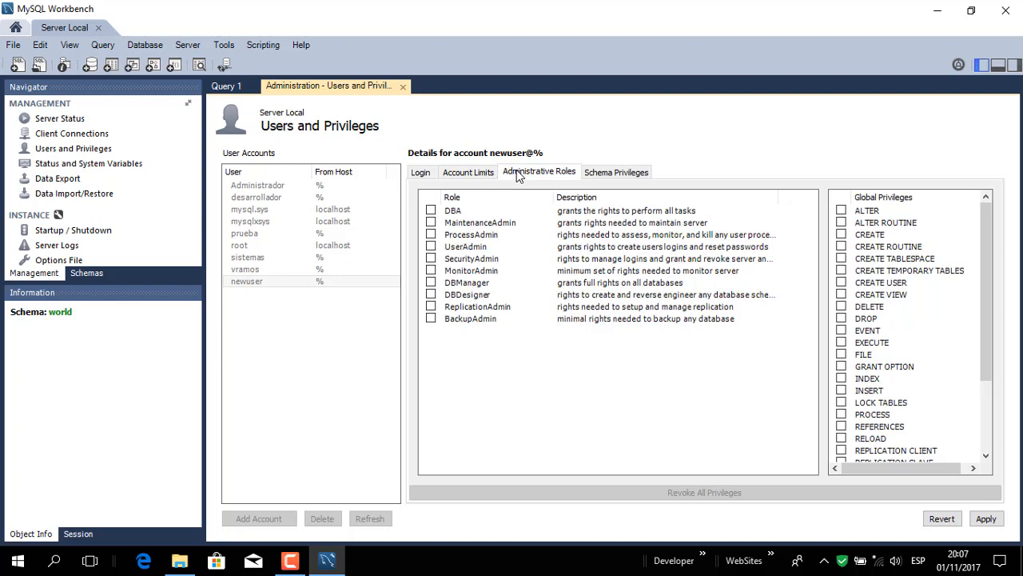
pyautogui.click(430, 211)
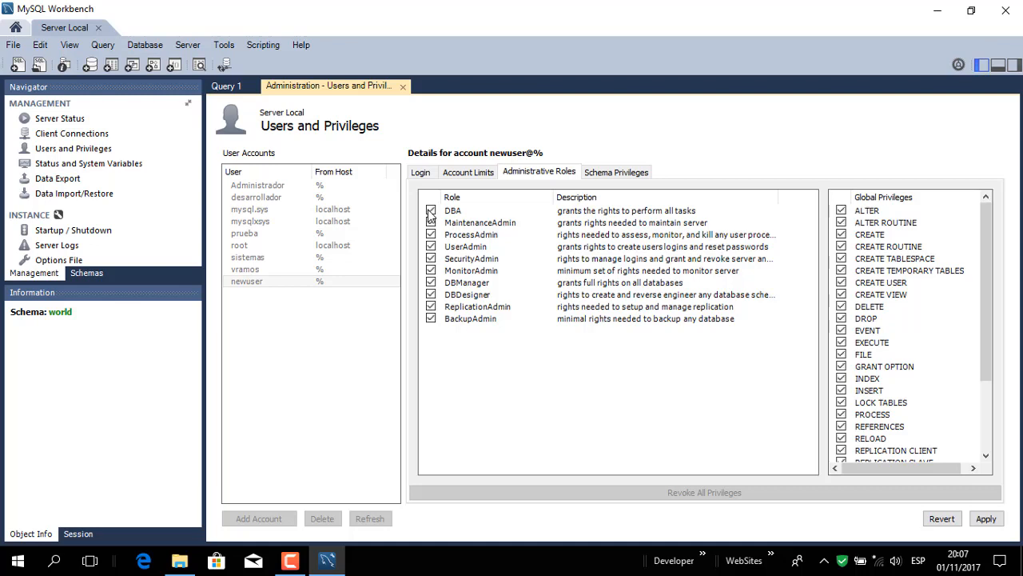
pyautogui.moveTo(990, 240)
pyautogui.mouseDown()
pyautogui.moveTo(986, 338)
pyautogui.moveTo(985, 256)
pyautogui.mouseUp()
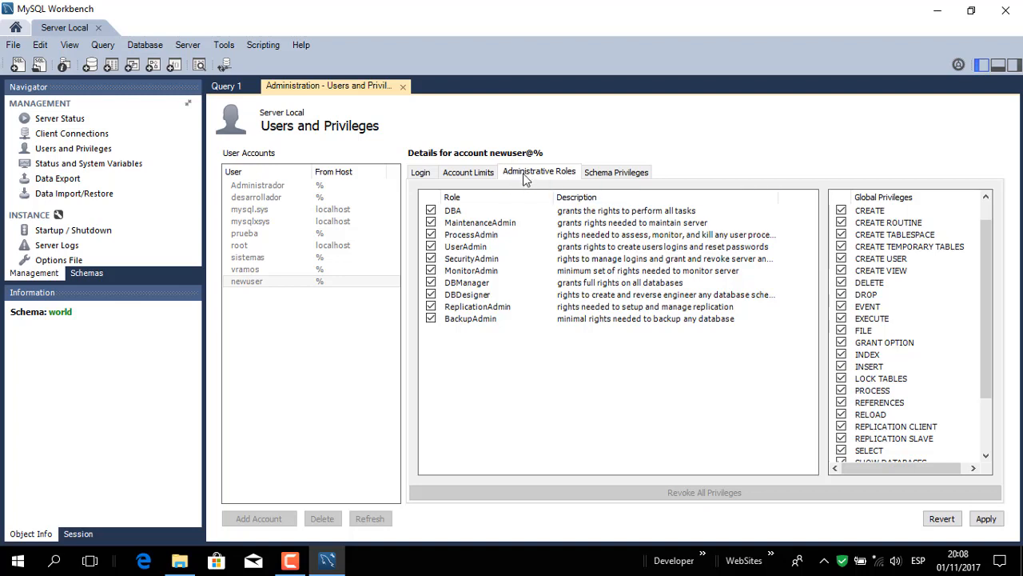
pyautogui.click(452, 211)
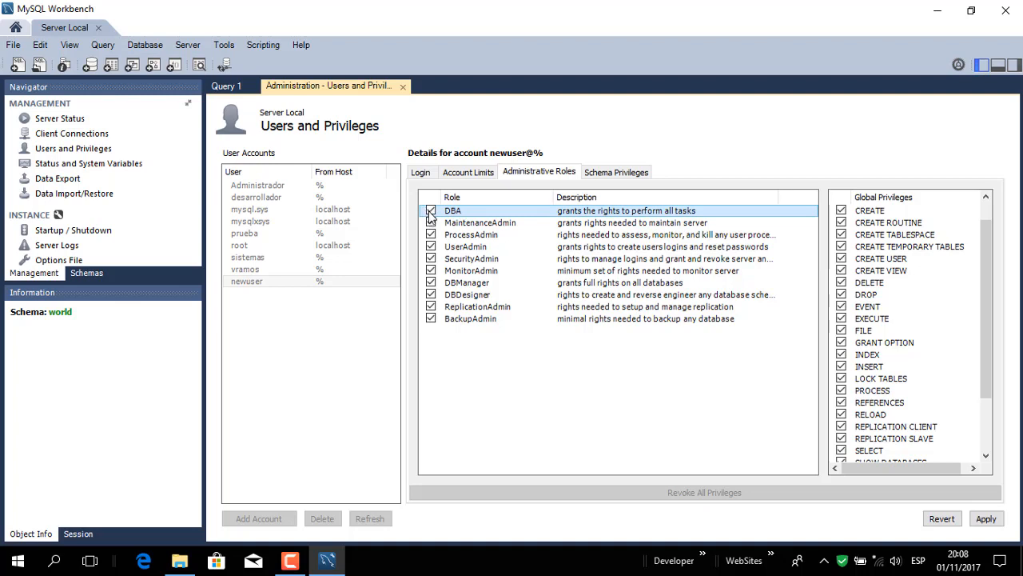
pyautogui.moveTo(987, 273)
pyautogui.mouseDown()
pyautogui.moveTo(985, 338)
pyautogui.moveTo(984, 263)
pyautogui.mouseUp()
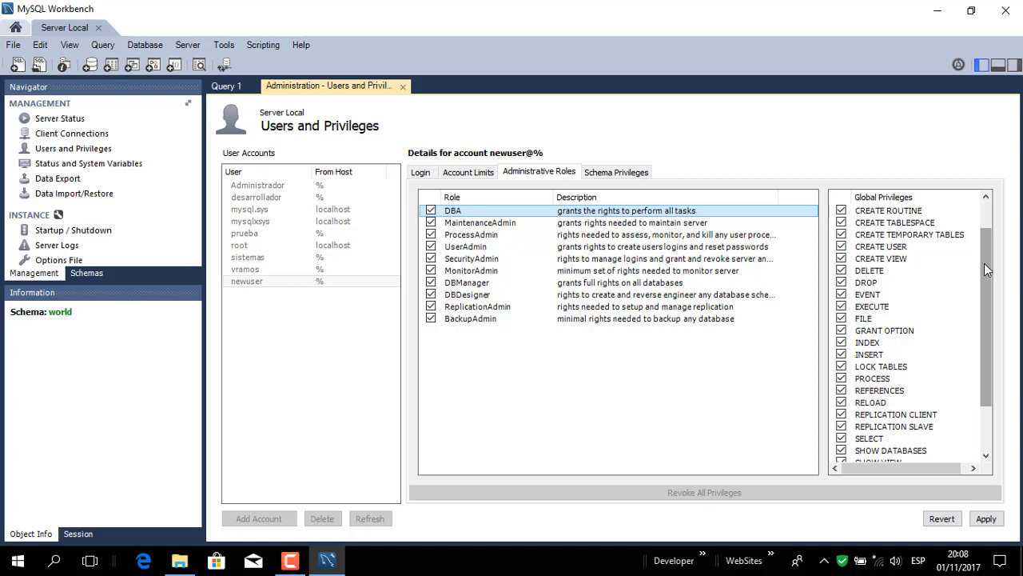
# Step: Check the new account's schema privileges and apply the settings to create the account
pyautogui.click(626, 174)
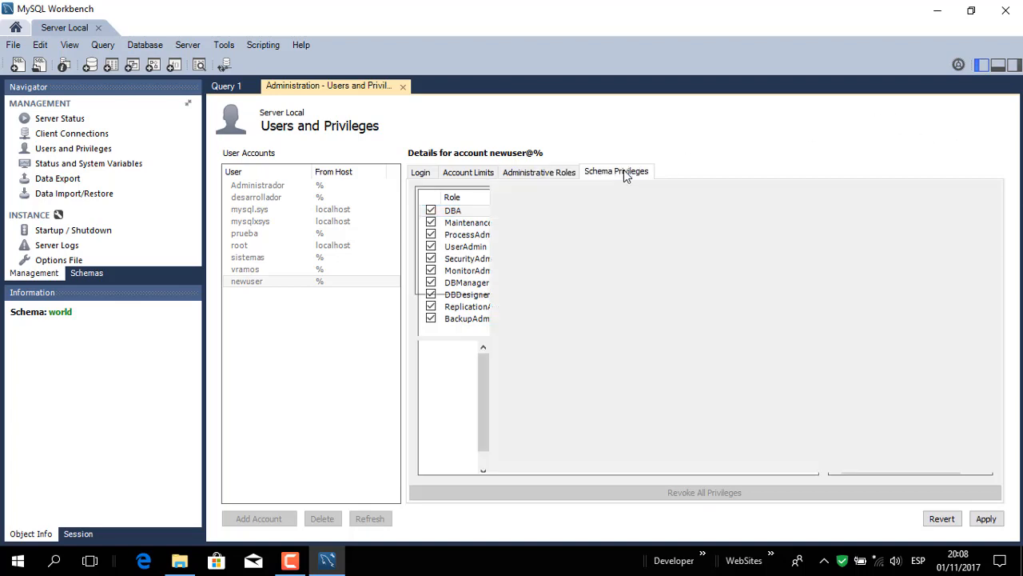
pyautogui.click(560, 174)
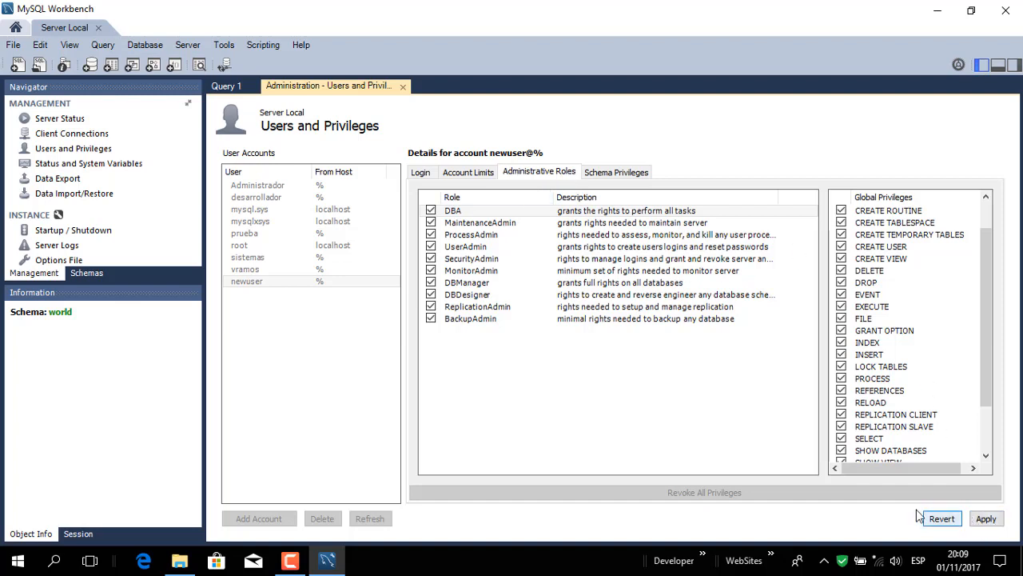
pyautogui.click(986, 520)
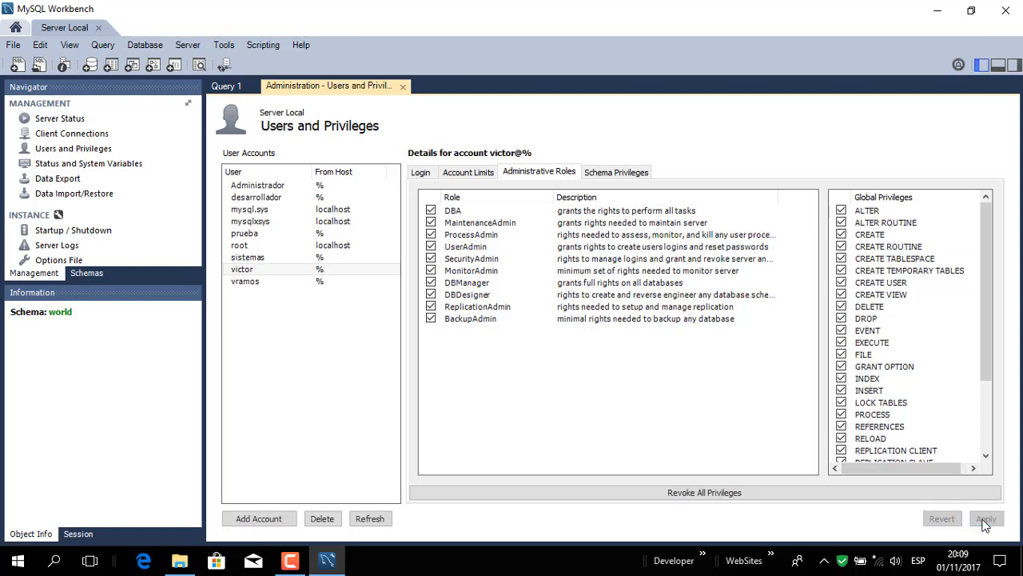
pyautogui.click(249, 275)
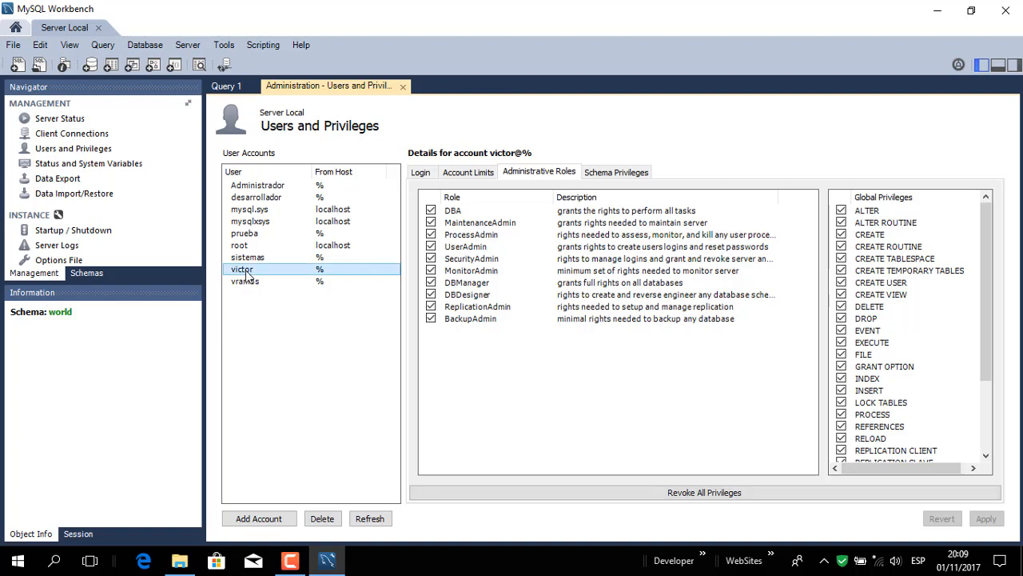
# Step: Close the Users and Privileges page and the Server Local connection
pyautogui.click(403, 86)
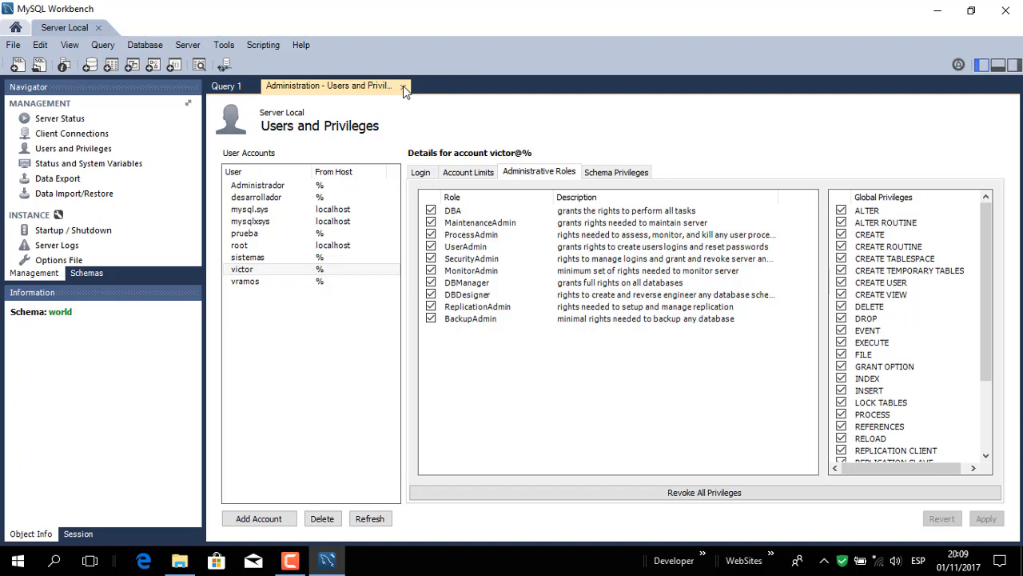
pyautogui.click(403, 85)
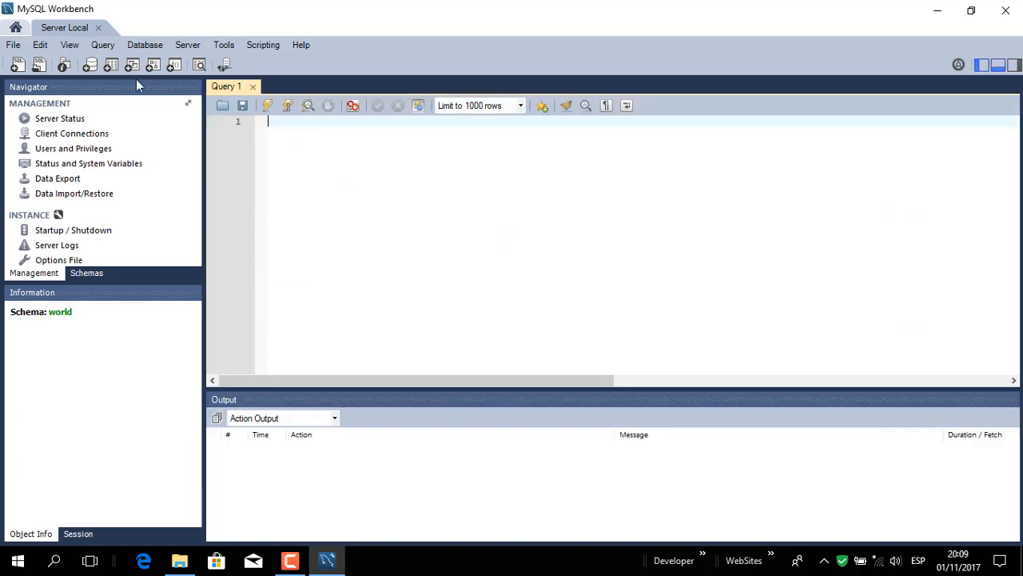
pyautogui.click(96, 28)
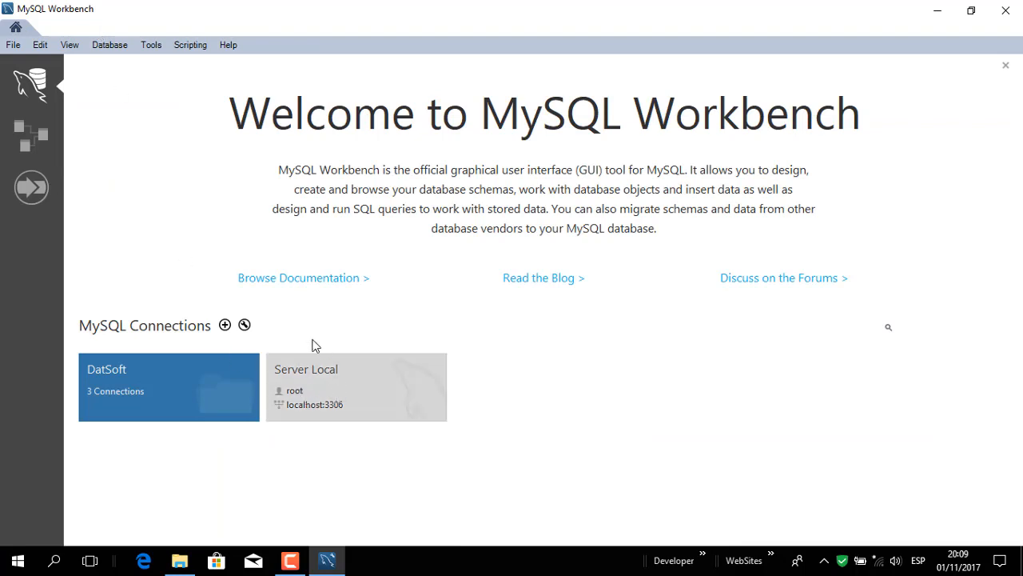
# Step: Edit the Server Local connection and set its username to the new account's login name
pyautogui.rightClick(339, 401)
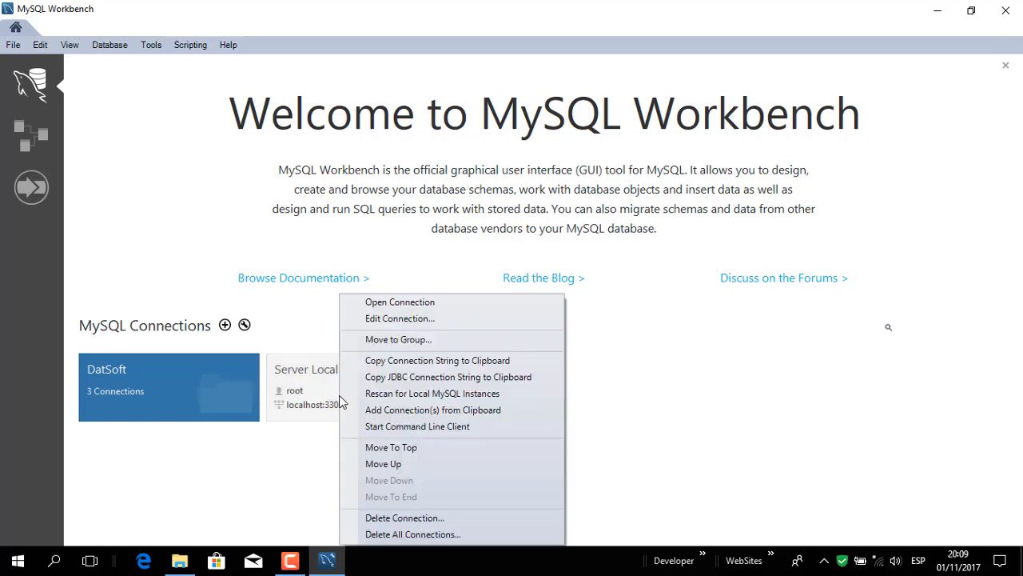
pyautogui.click(381, 323)
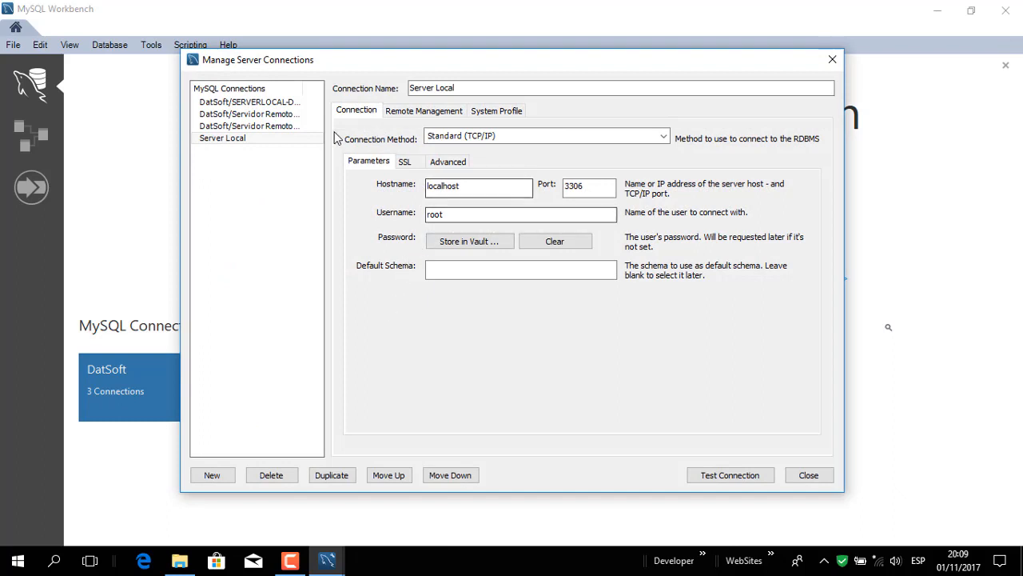
pyautogui.press('Tab')
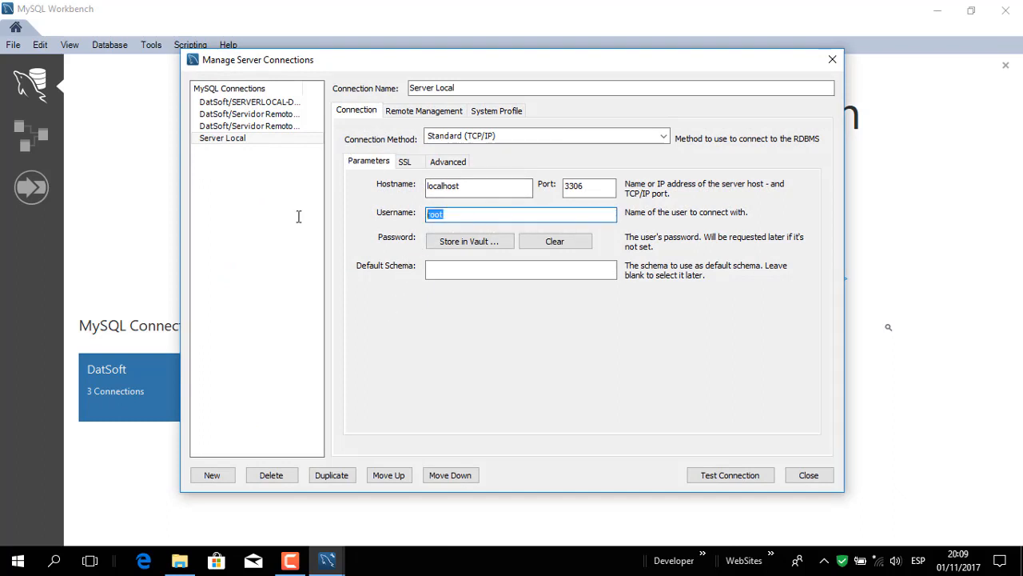
pyautogui.write('victor')
# Step: Store the new account's password in the vault for the Server Local connection
pyautogui.click(457, 249)
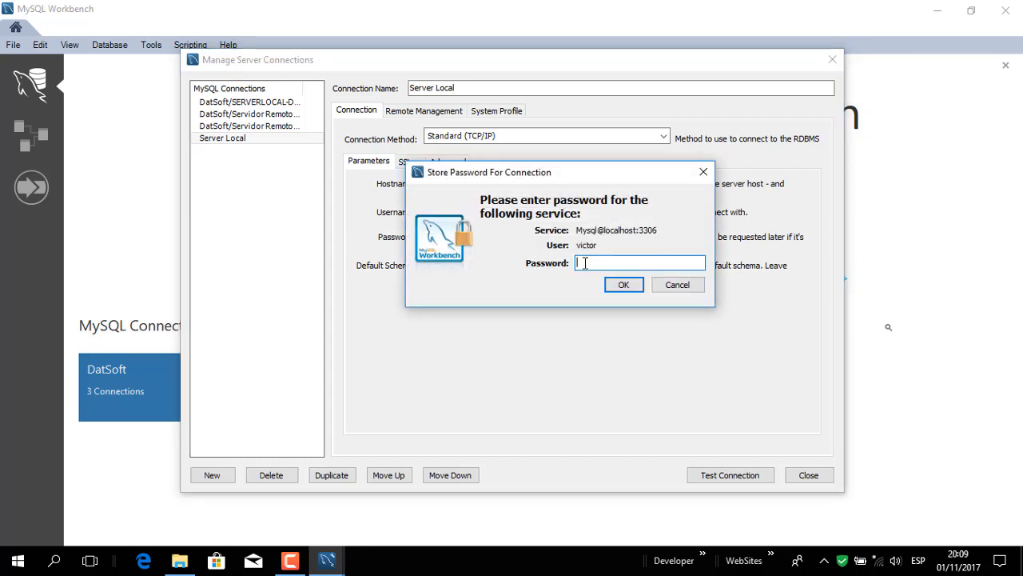
pyautogui.write('******')
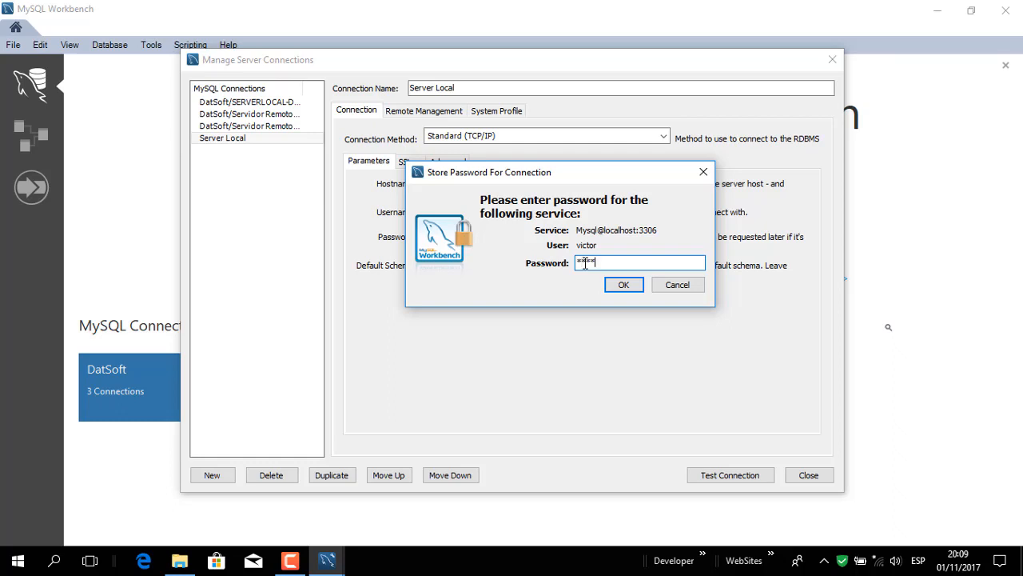
pyautogui.write('****')
pyautogui.click(635, 286)
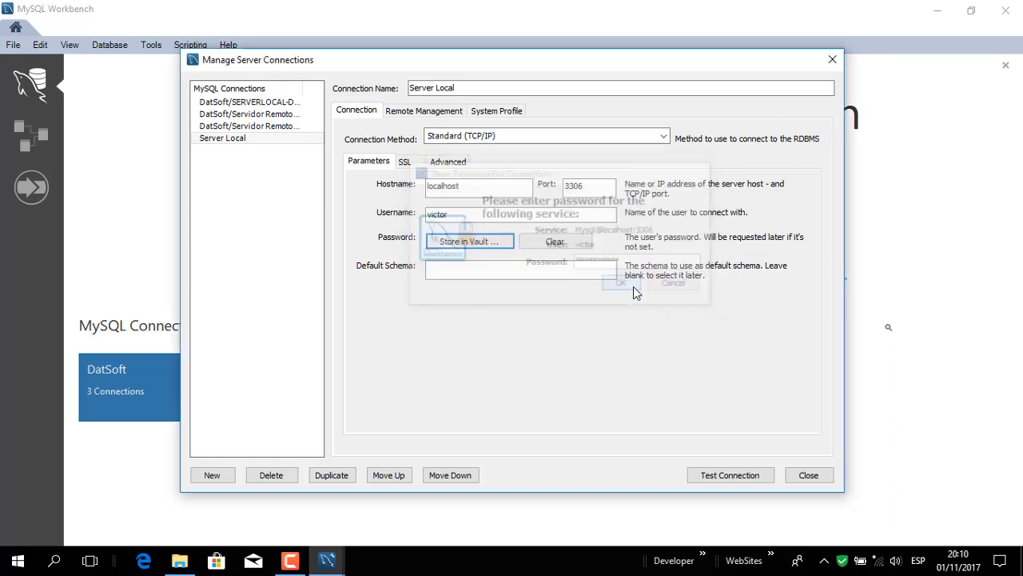
# Step: Test the edited Server Local connection and close the connection manager
pyautogui.click(731, 476)
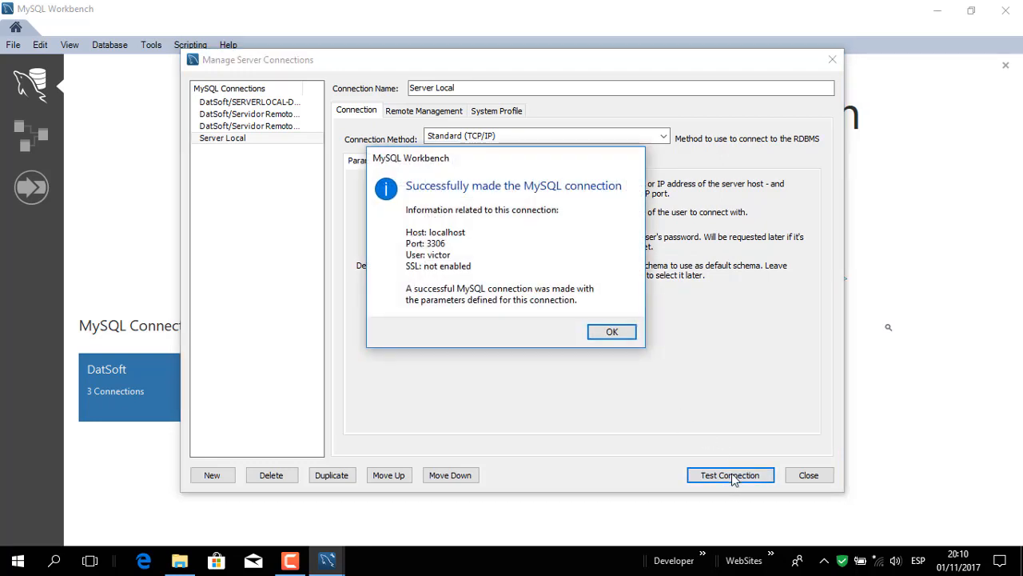
pyautogui.click(613, 338)
pyautogui.click(807, 475)
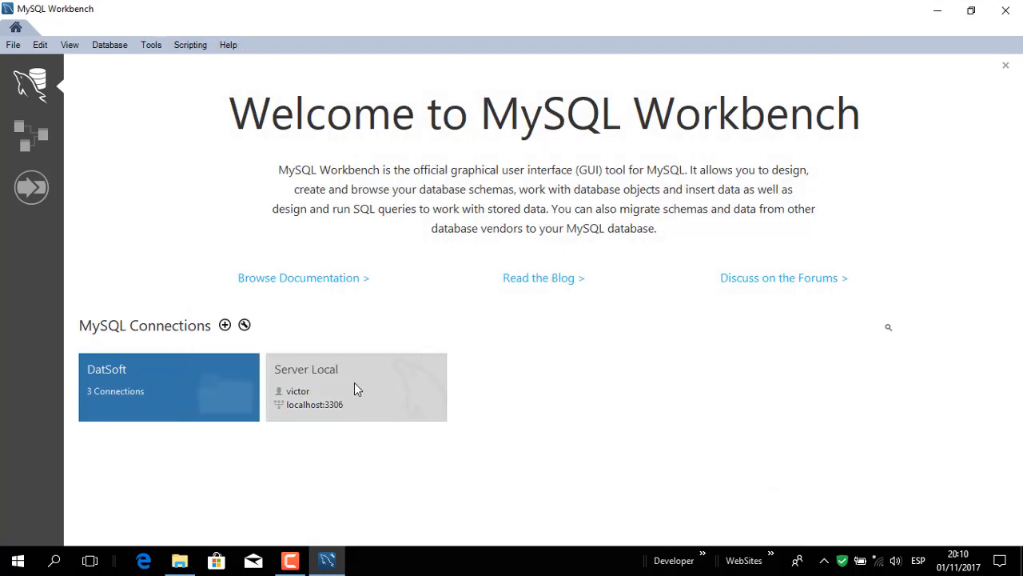
# Step: Open the Server Local connection with the new account and display its schemas
pyautogui.click(355, 389)
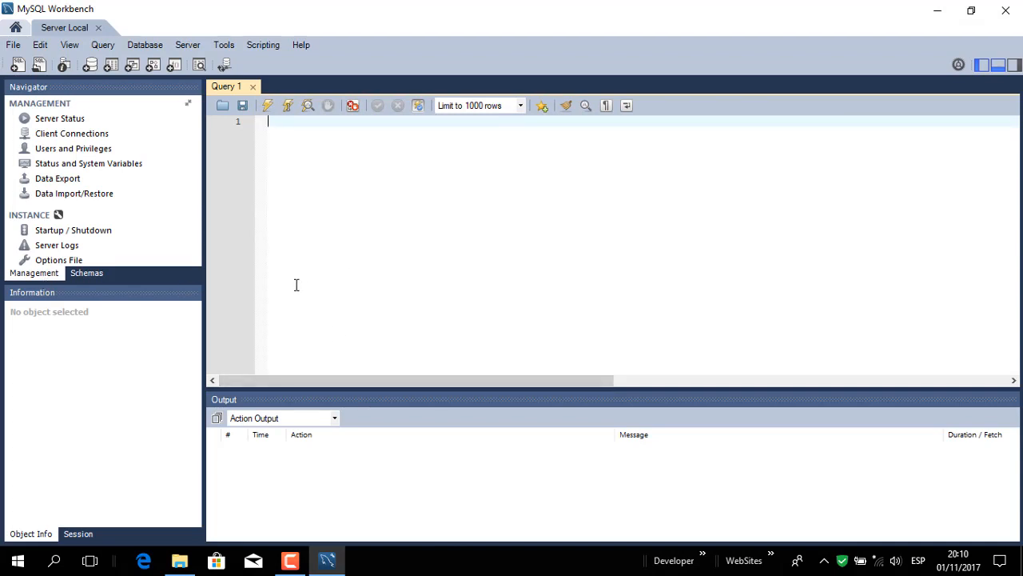
pyautogui.click(90, 275)
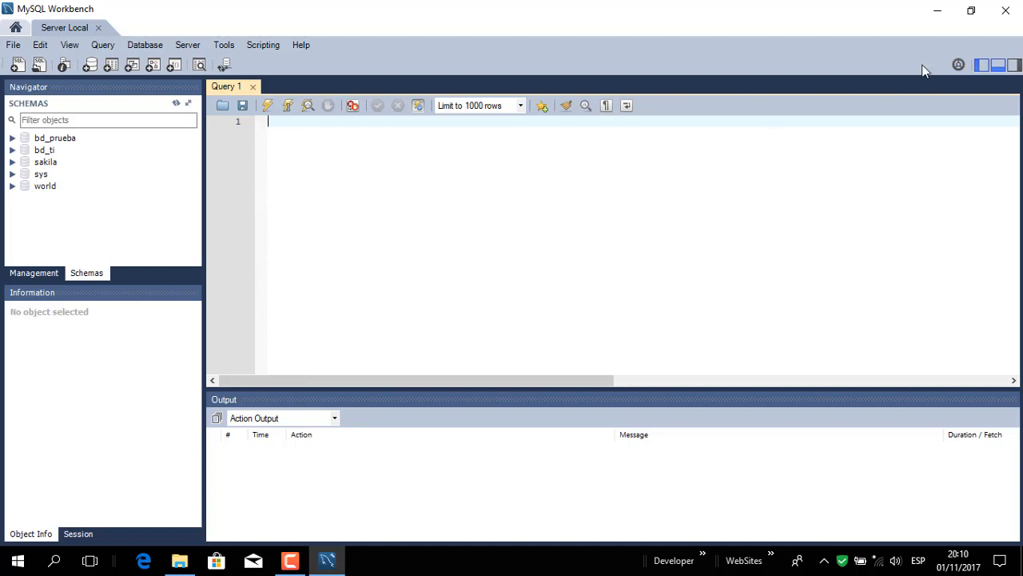
pyautogui.click(935, 10)
pyautogui.click(290, 567)
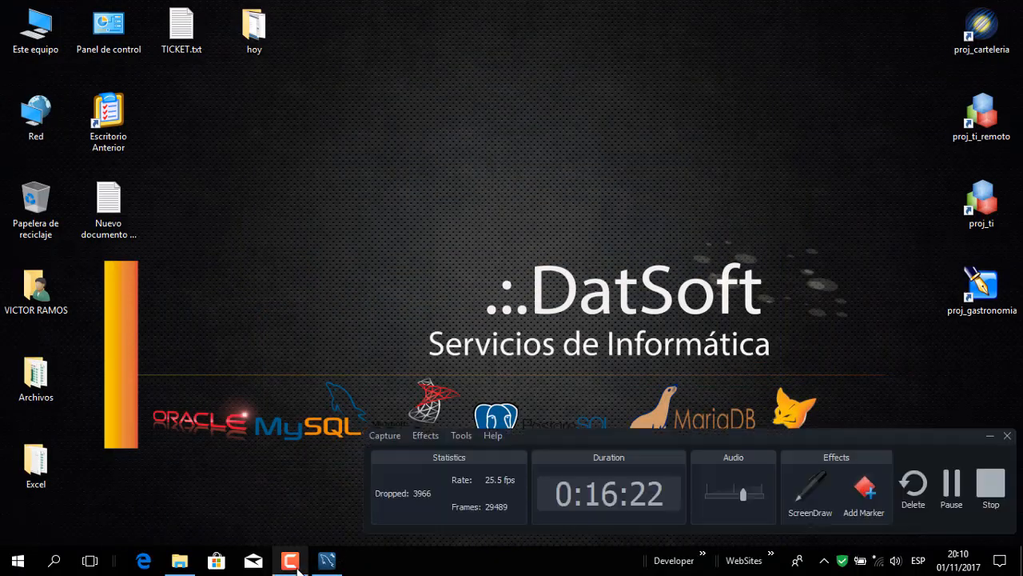